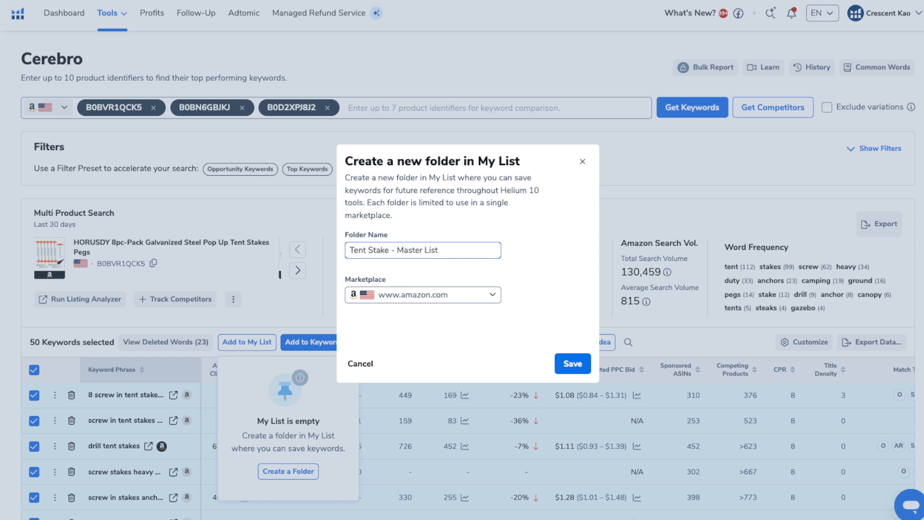
Save the new My List folder "Tent Stake - Master List" and add the selected keywords to it.
left_click(572, 364)
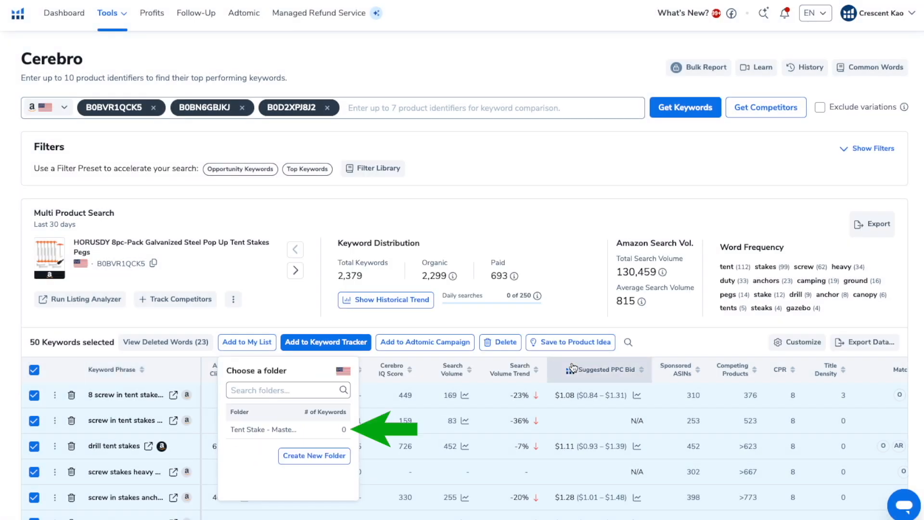
left_click(275, 433)
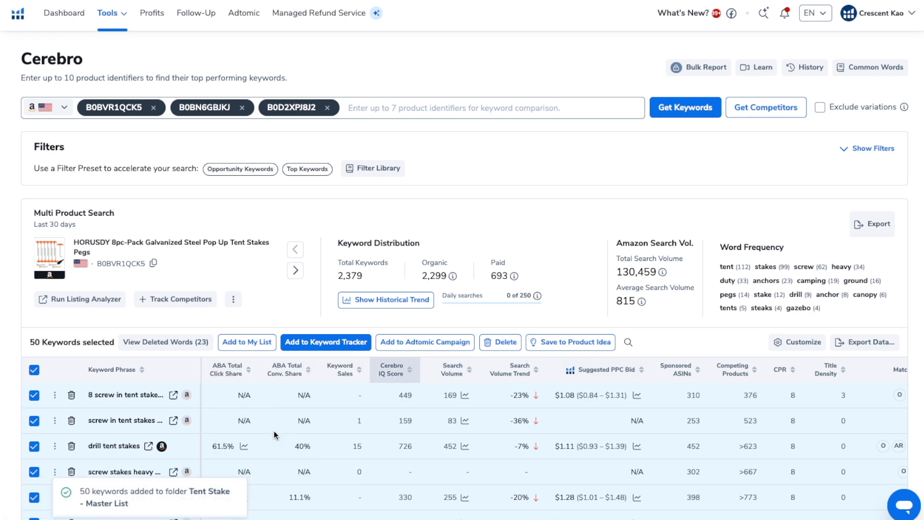
Select all keywords on results page 3 and add them to the "Tent Stake - Master List" folder.
scroll(274, 431, "down", 20)
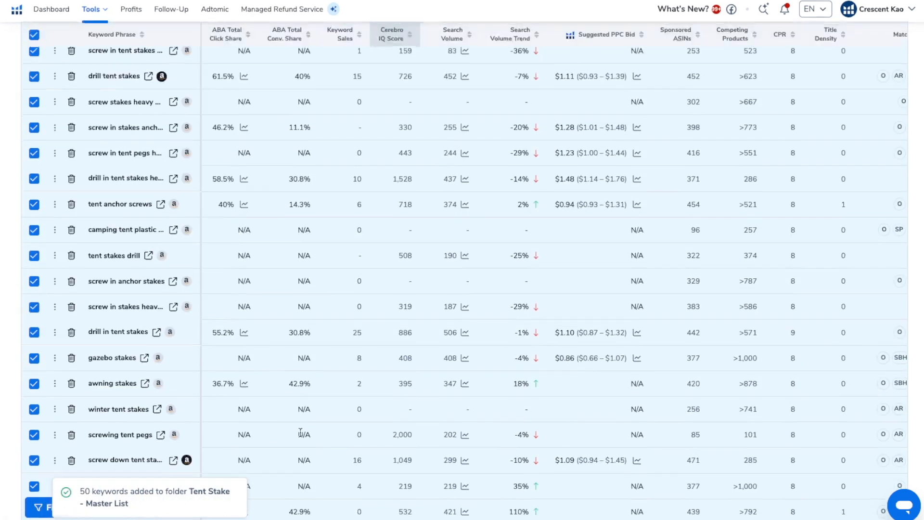
left_click(475, 445)
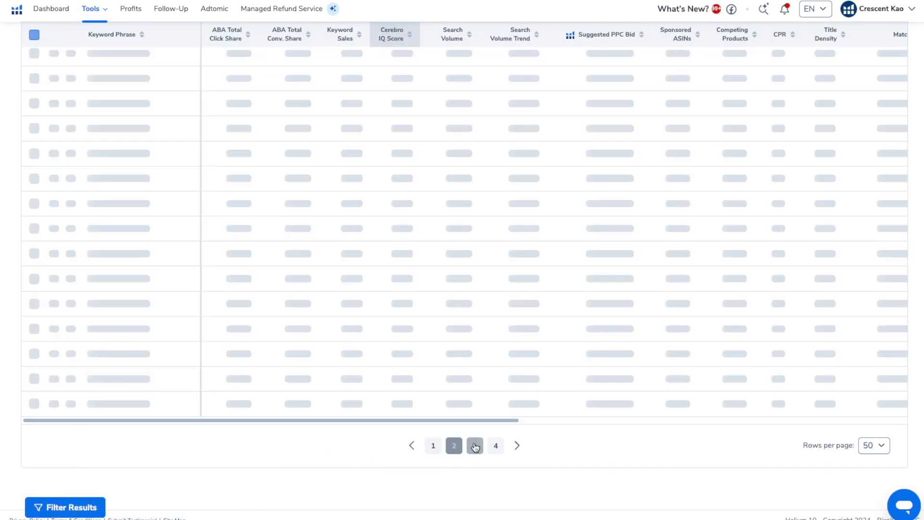
scroll(211, 377, "up", 8)
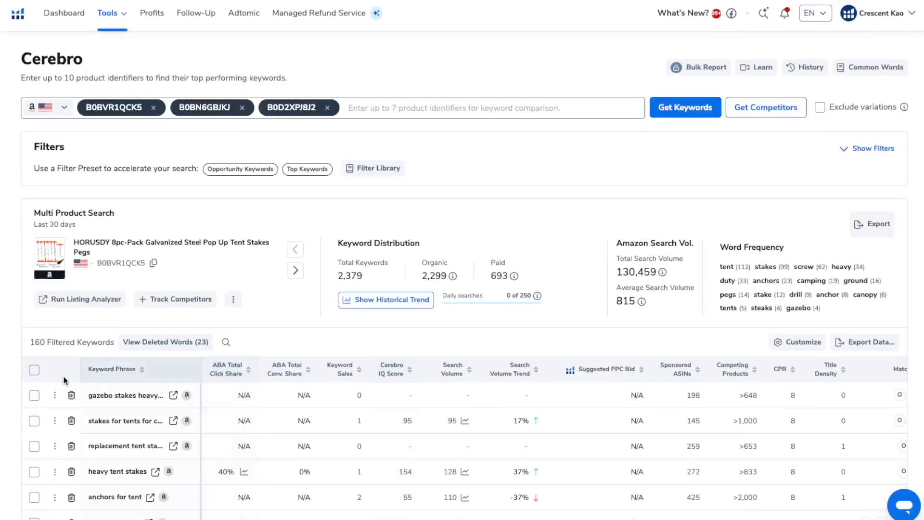
left_click(33, 370)
left_click(232, 344)
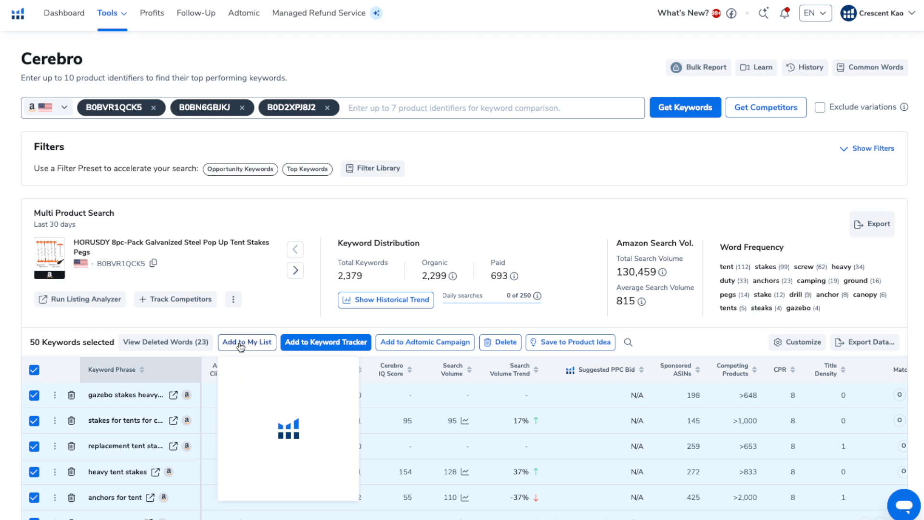
left_click(274, 431)
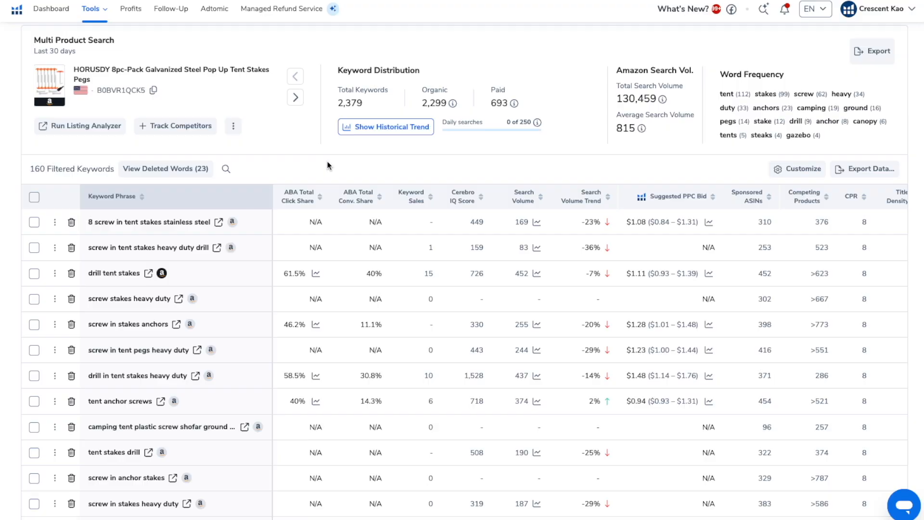
Select the keywords "screw in stakes anchors", "tent anchor screws", "tent stakes drill", "screw in anchor stakes" and "drill in tent stakes".
left_click(35, 324)
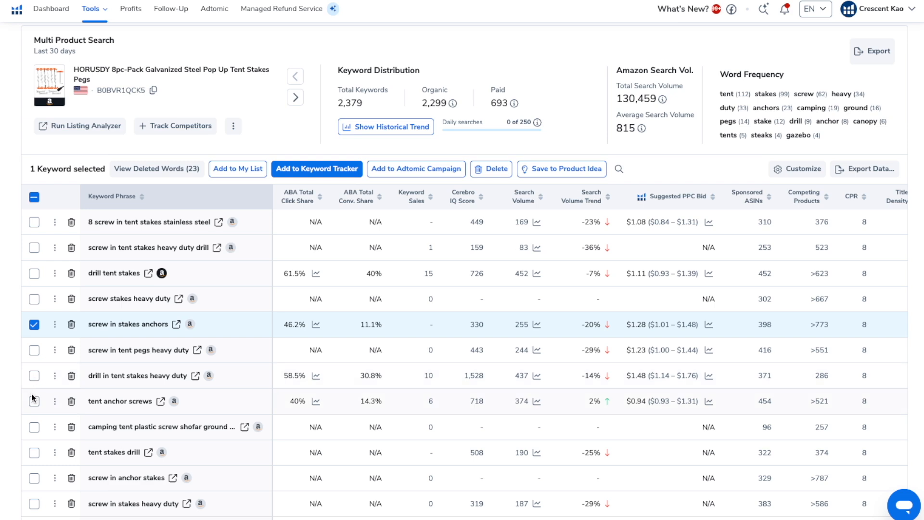
left_click(34, 401)
scroll(33, 402, "down", 2)
left_click(33, 406)
scroll(39, 404, "down", 2)
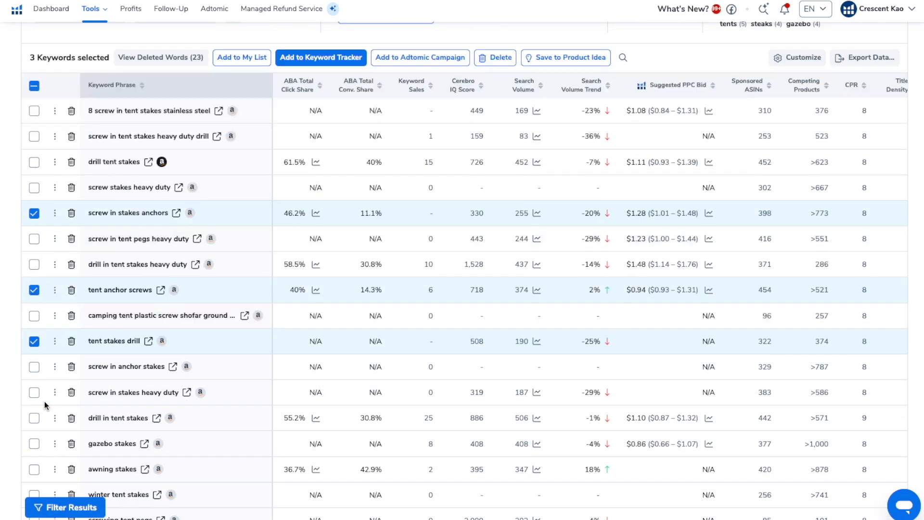
left_click(34, 368)
scroll(36, 388, "down", 1)
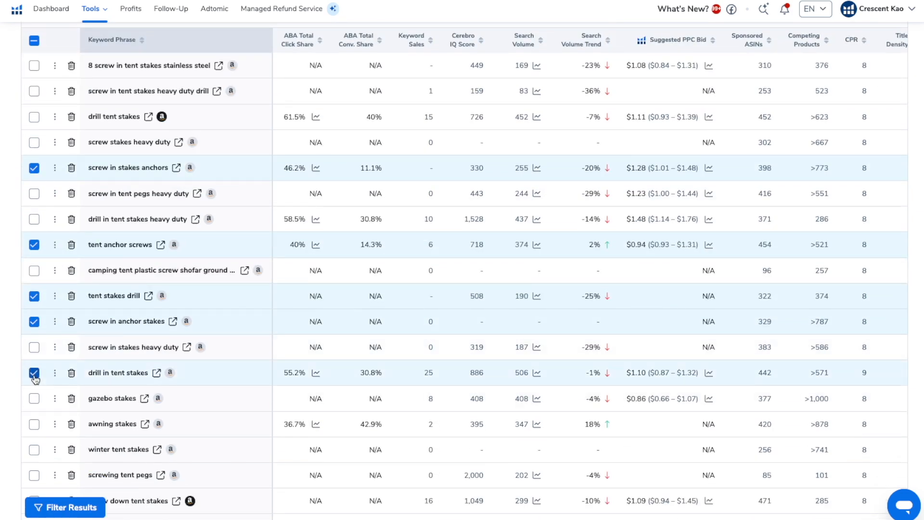
Add "screwing tent pegs", "screw down tent stakes" and "drill in stakes" to the keyword selection.
scroll(34, 379, "down", 3)
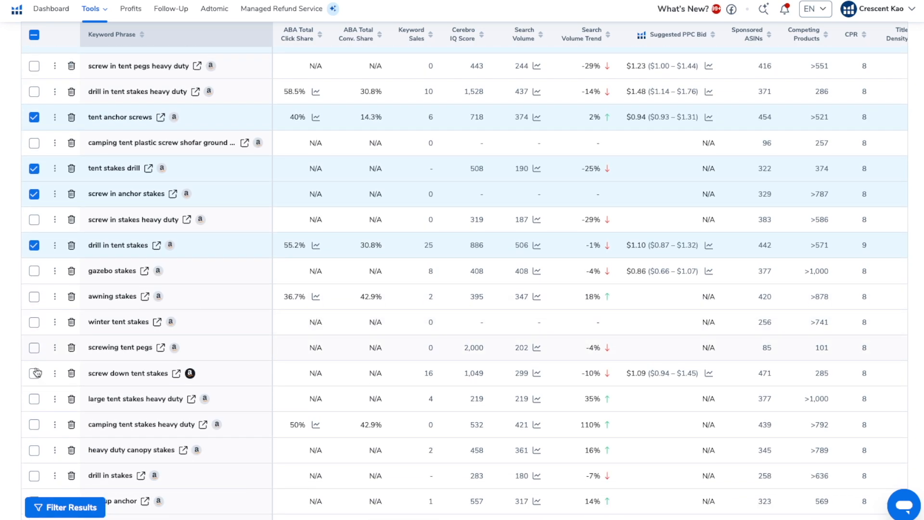
left_click(34, 350)
scroll(35, 377, "down", 2)
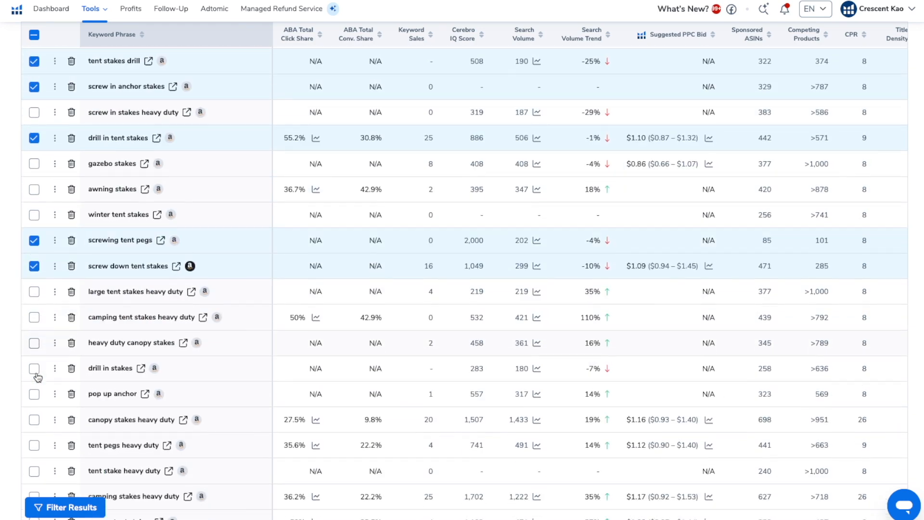
left_click(34, 369)
scroll(34, 373, "down", 4)
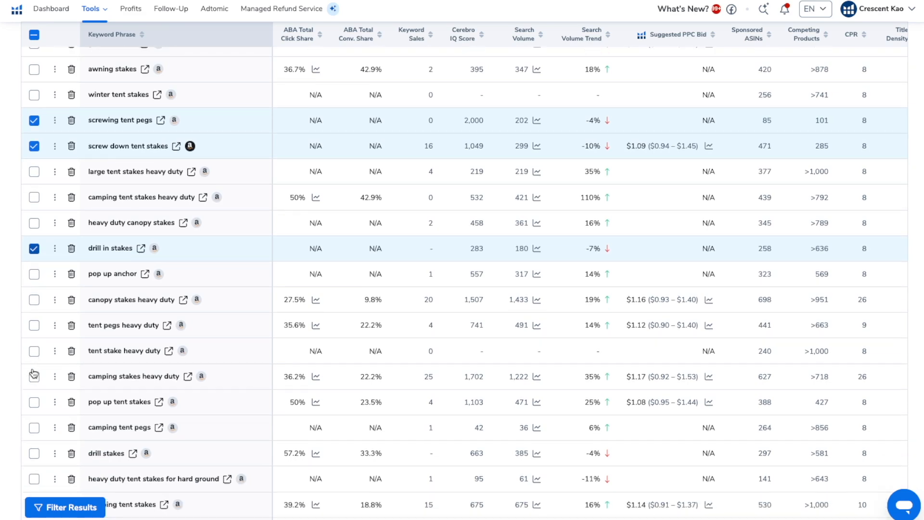
scroll(33, 373, "down", 5)
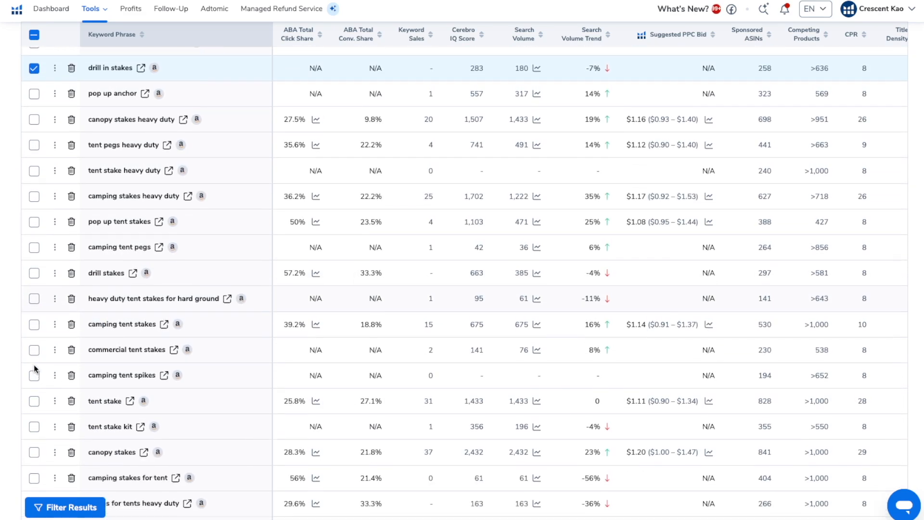
scroll(33, 368, "down", 4)
Save the selected keywords to a new My List folder starting with "Tent Stake - Main", and delete them from the results.
scroll(32, 380, "up", 15)
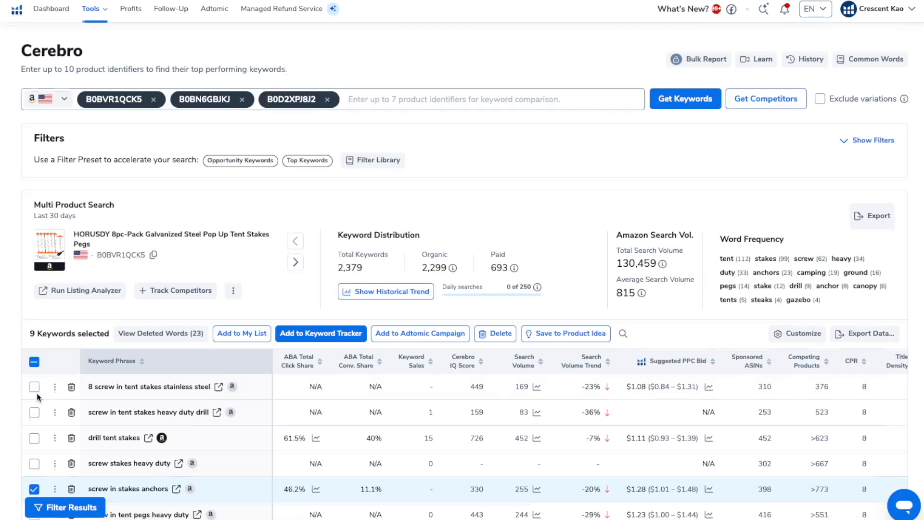
left_click(242, 342)
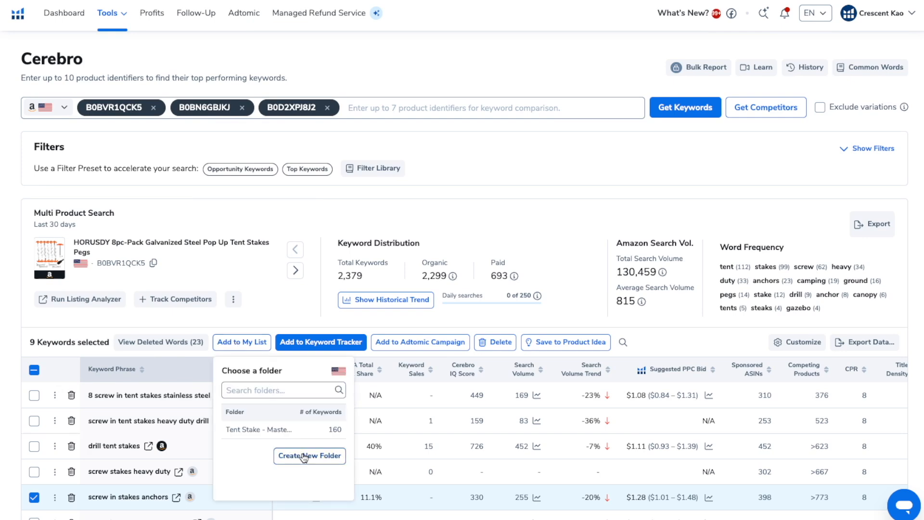
left_click(304, 455)
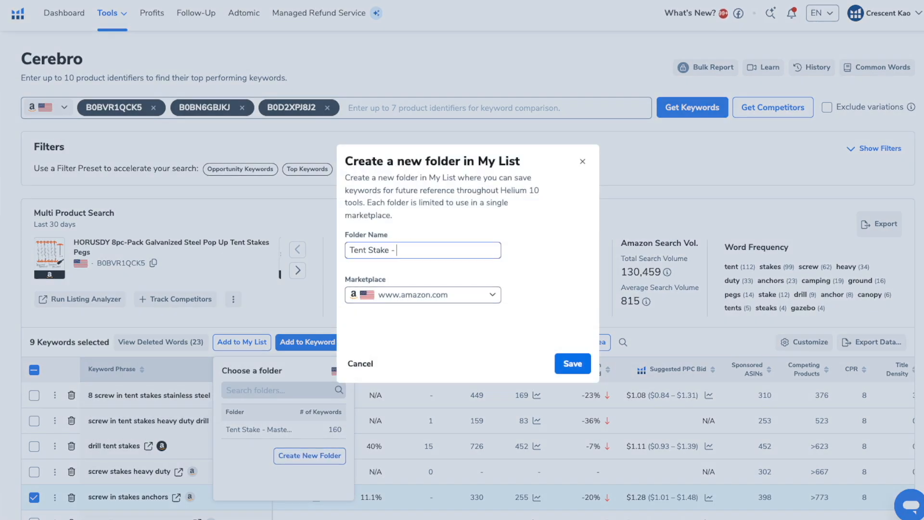
left_click(569, 365)
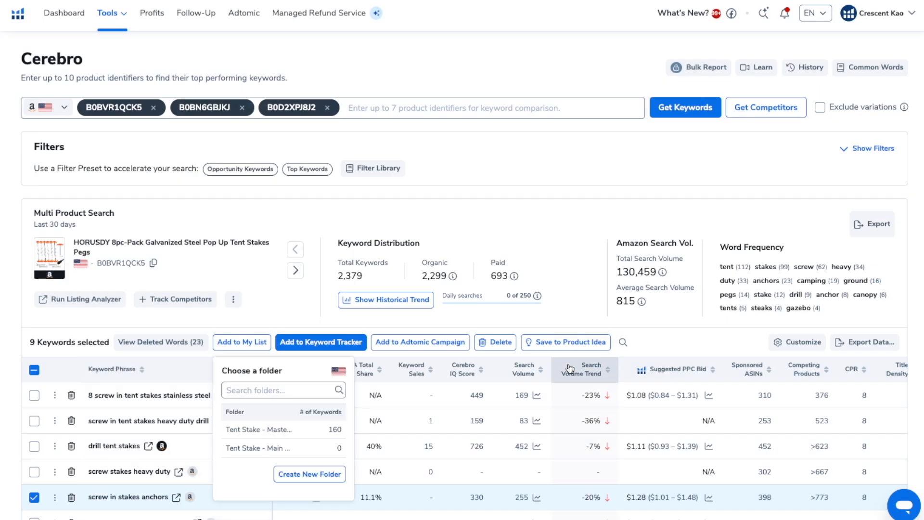
left_click(329, 448)
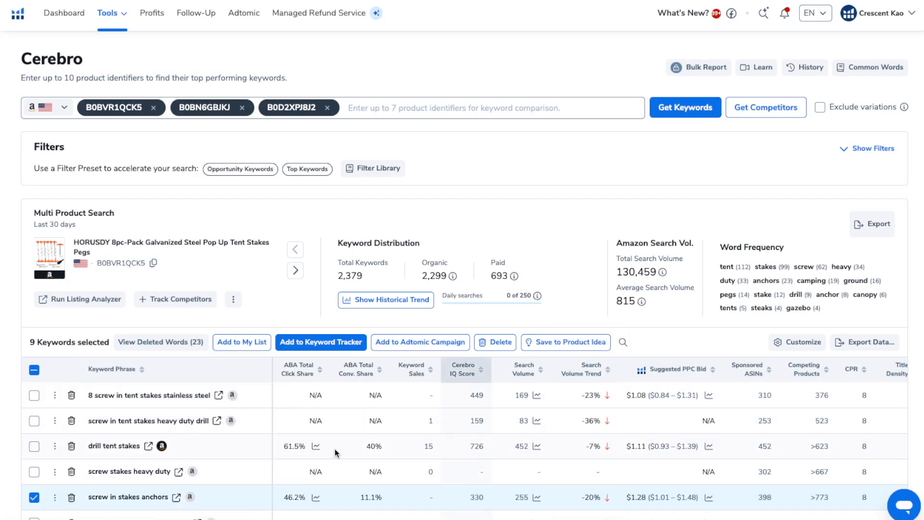
left_click(490, 342)
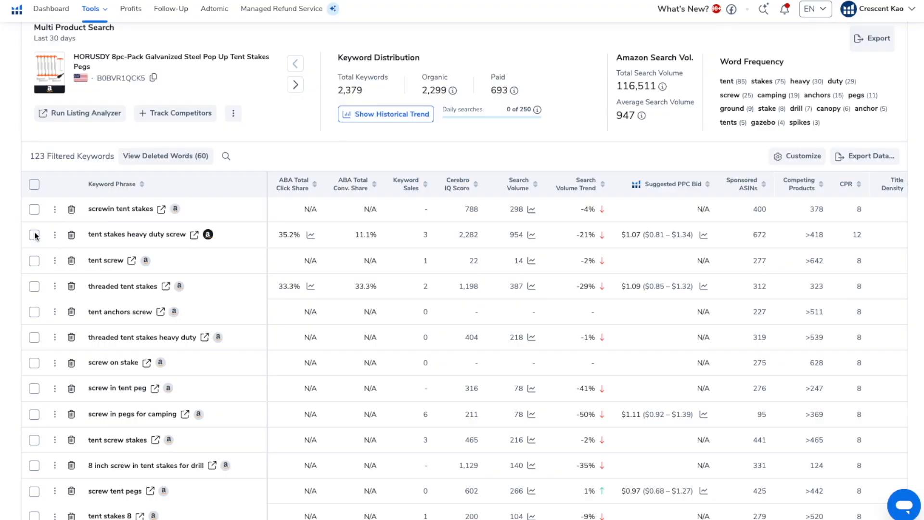
Select the keywords from "tent stakes heavy duty screw" through "screw tent pegs" in the results.
left_click(34, 235)
left_click(34, 261)
left_click(34, 286)
left_click(35, 311)
left_click(34, 390)
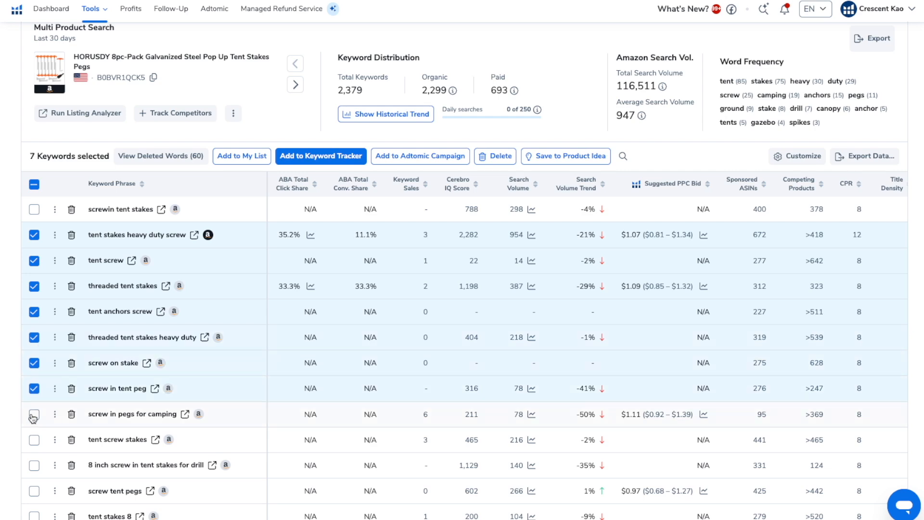
left_click(35, 439)
left_click(34, 464)
left_click(35, 490)
Extend the keyword selection from "tent stakes 8" through "screw in tent stakes heavy duty drill".
scroll(38, 462, "down", 6)
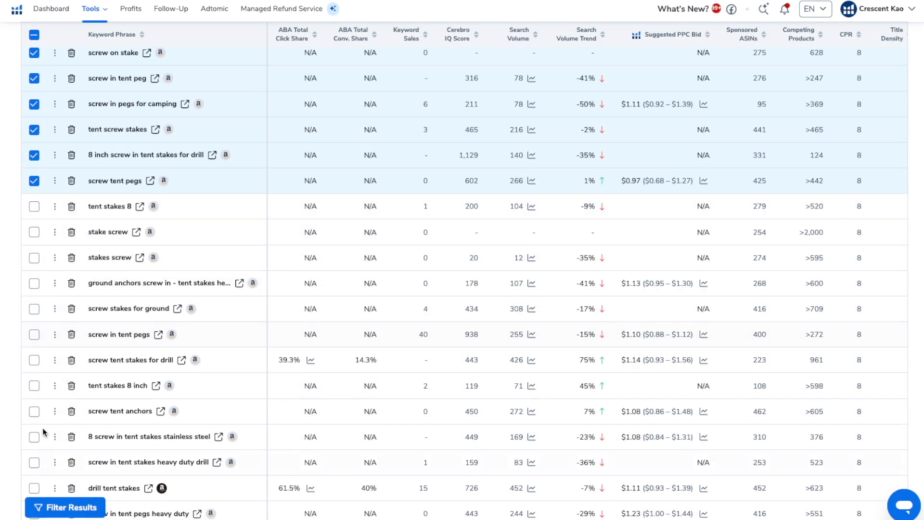
left_click(34, 207)
left_click(34, 232)
left_click(33, 258)
left_click(34, 284)
left_click(33, 308)
left_click(34, 335)
left_click(34, 359)
left_click(34, 386)
left_click(33, 411)
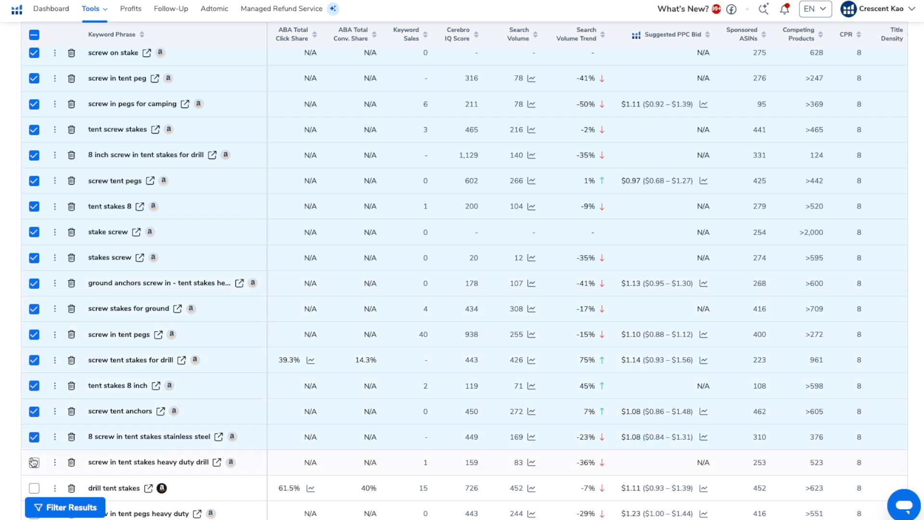
left_click(34, 462)
Extend the keyword selection from "drill tent stakes" through "awning stakes".
scroll(33, 462, "down", 4)
left_click(34, 355)
left_click(35, 382)
left_click(34, 432)
left_click(34, 458)
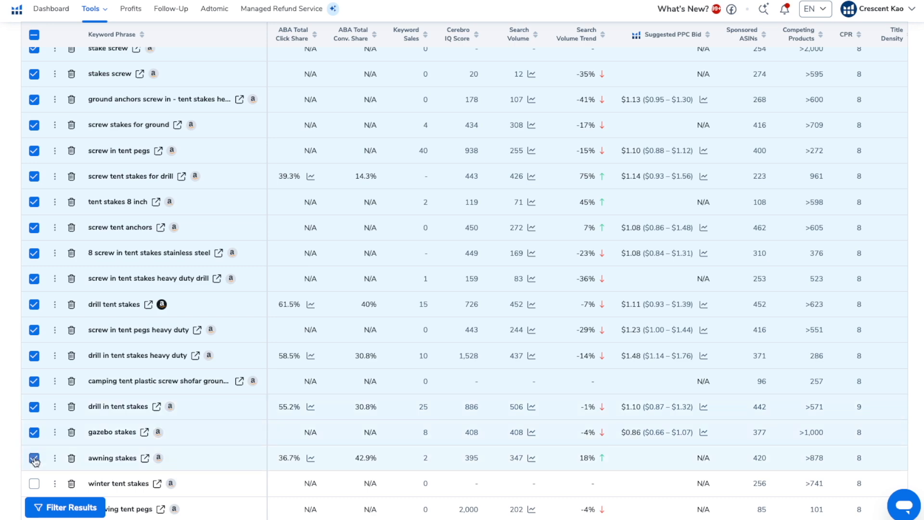
Extend the keyword selection from "winter tent stakes" through "canopy stakes heavy duty".
scroll(36, 458, "down", 5)
left_click(34, 287)
left_click(34, 313)
left_click(34, 339)
left_click(34, 363)
left_click(34, 389)
Extend the keyword selection from "tent pegs heavy duty" through "heavy duty tent stakes for hard ground".
scroll(34, 391, "down", 1)
scroll(35, 390, "down", 3)
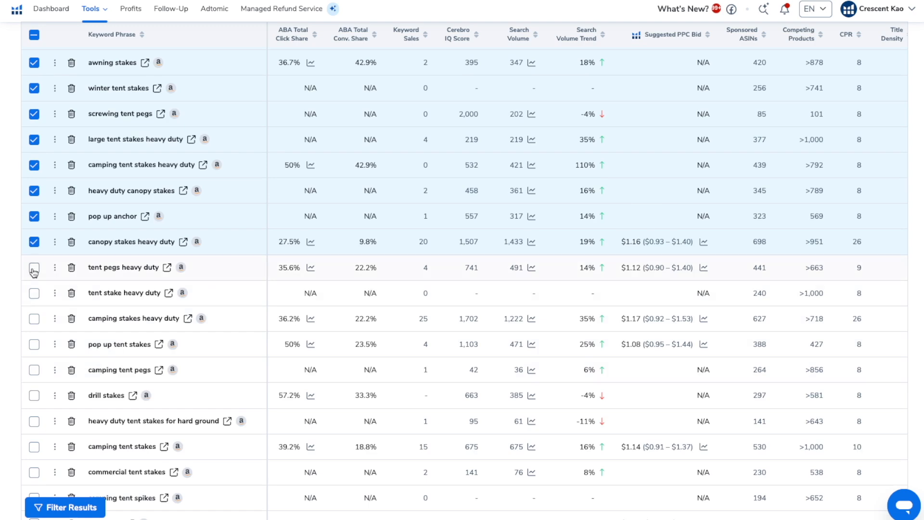
left_click(34, 320)
left_click(34, 344)
left_click(34, 395)
left_click(35, 421)
Extend the keyword selection from "camping tent stakes" through "canopy stakes" at the end of the page.
scroll(34, 420, "down", 4)
left_click(34, 276)
left_click(34, 302)
left_click(34, 327)
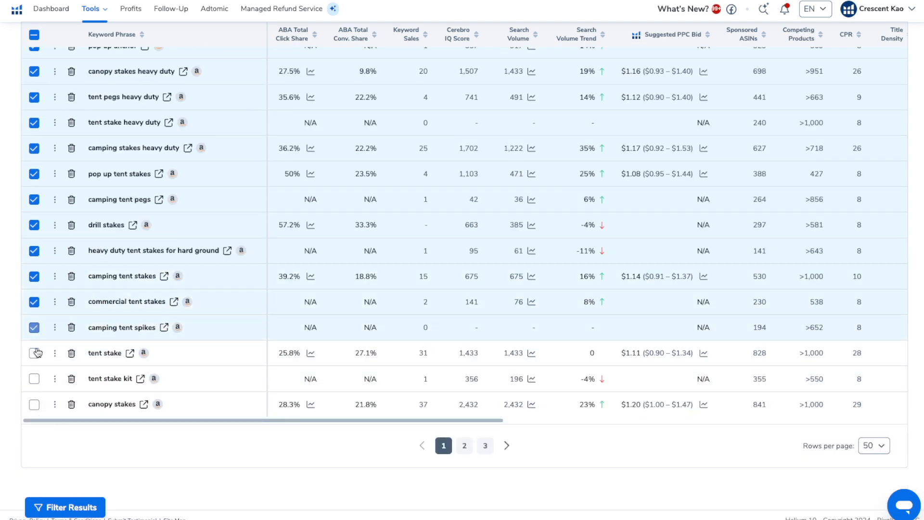
left_click(36, 404)
Save the selected keywords to a new My List folder "Tent Stake - Relevant Keywords", and delete them from the results.
scroll(144, 375, "up", 20)
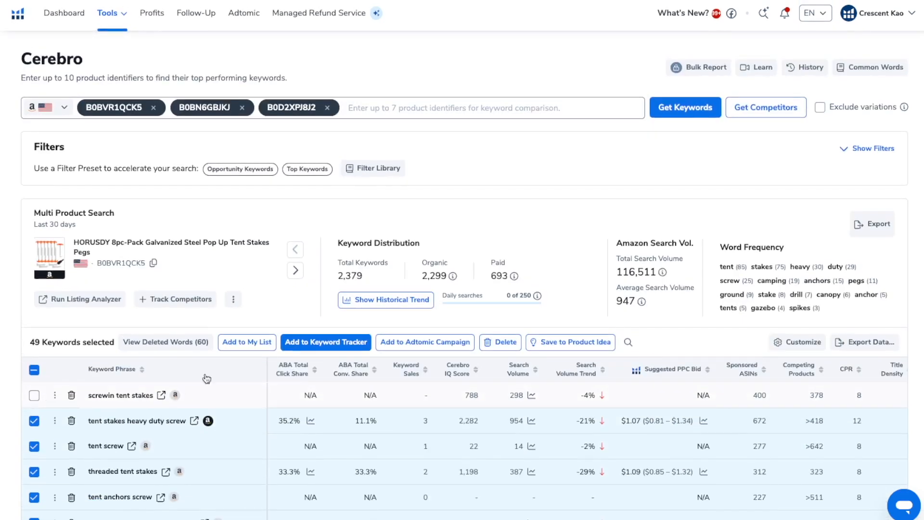
left_click(241, 343)
left_click(310, 474)
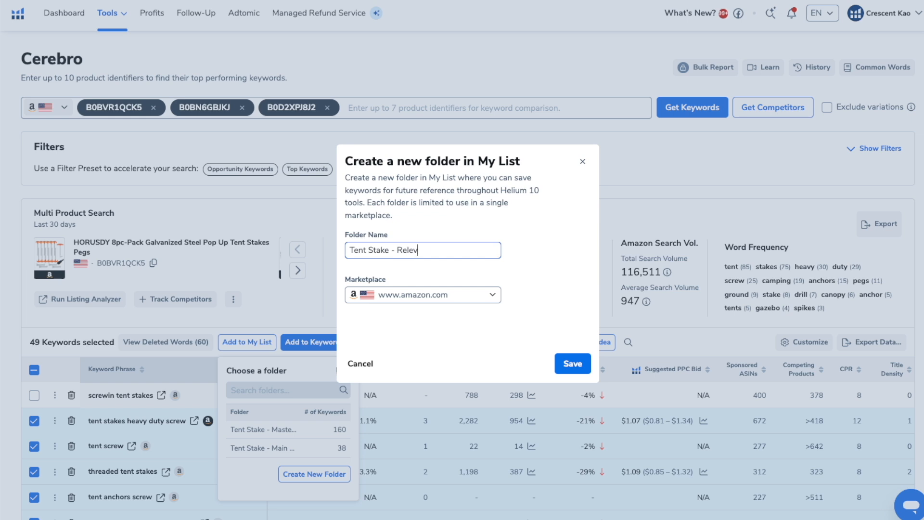
left_click(569, 363)
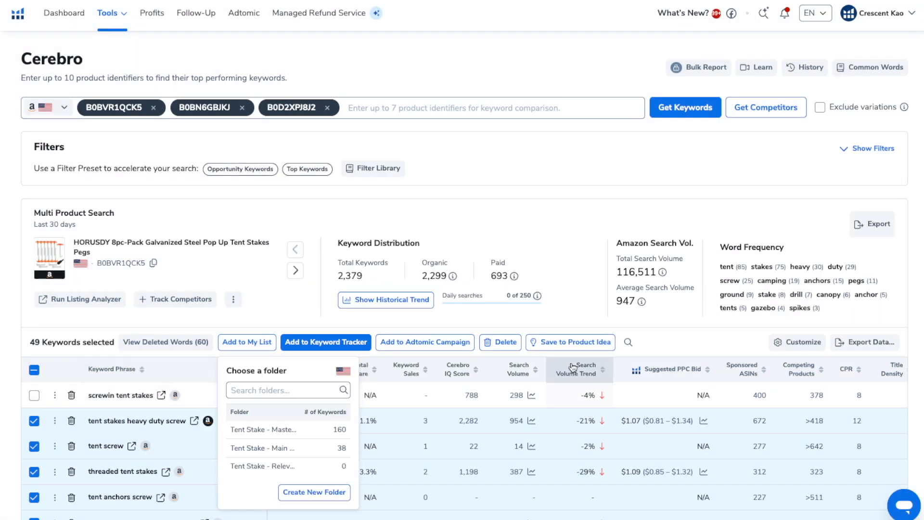
left_click(313, 471)
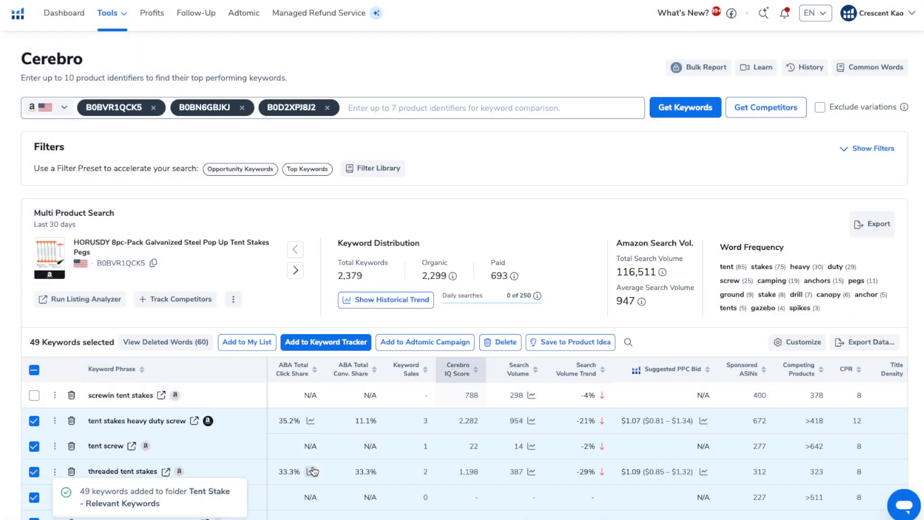
left_click(502, 342)
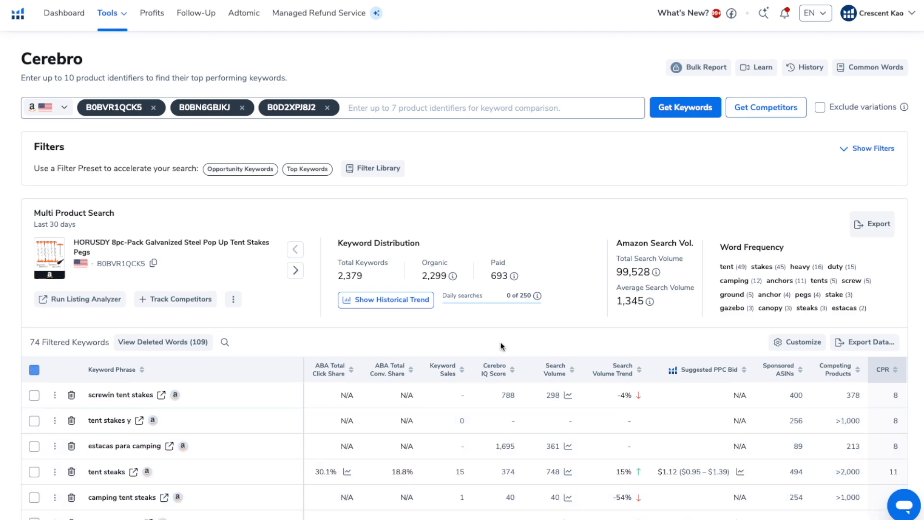
Select the remaining keywords from "heavy duty tent stakes metal" through "tent ancors".
left_click(34, 251)
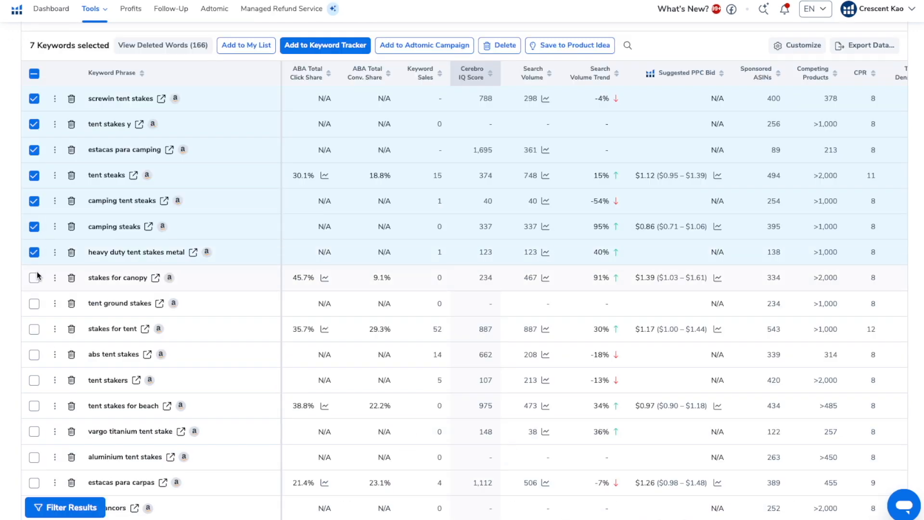
left_click(34, 278)
left_click(33, 304)
left_click(33, 329)
left_click(34, 354)
left_click(34, 354)
left_click(33, 379)
left_click(33, 405)
left_click(34, 431)
left_click(34, 457)
left_click(33, 482)
scroll(35, 431, "down", 2)
left_click(33, 405)
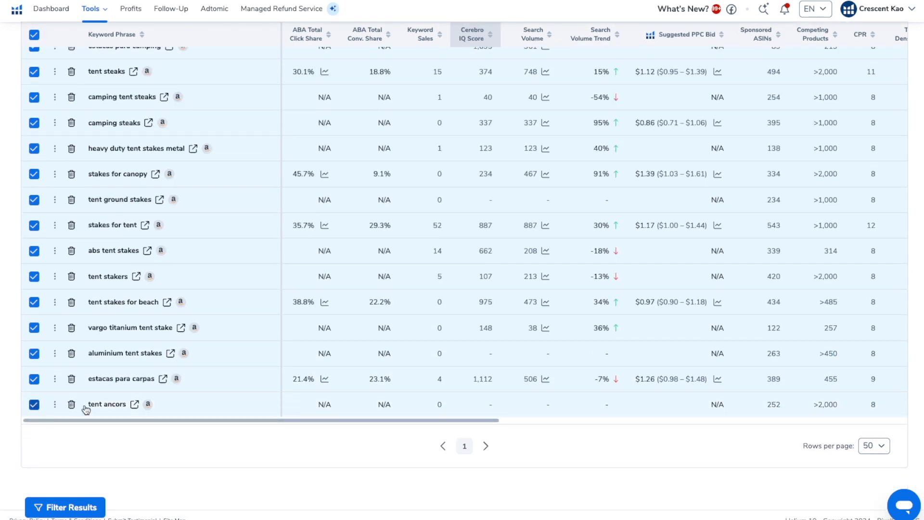
scroll(34, 423, "up", 15)
left_click(259, 343)
left_click(314, 491)
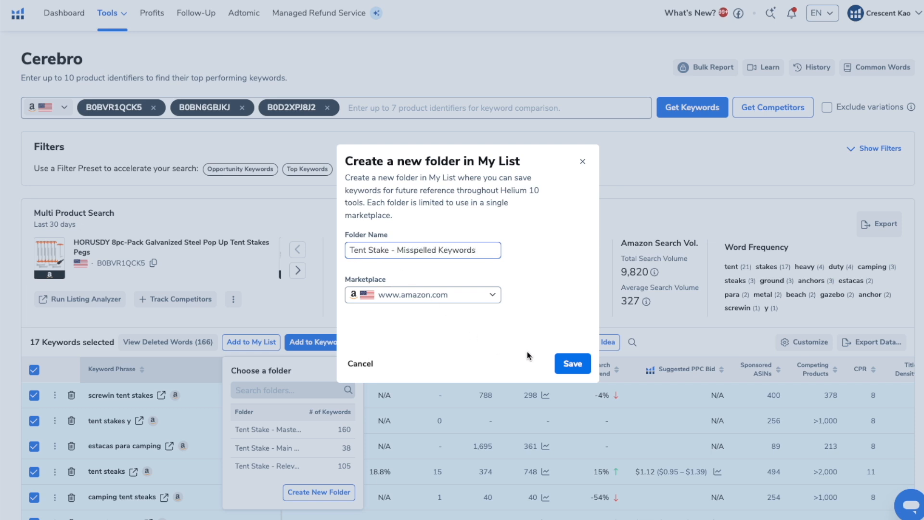
left_click(572, 364)
scroll(310, 467, "down", 1)
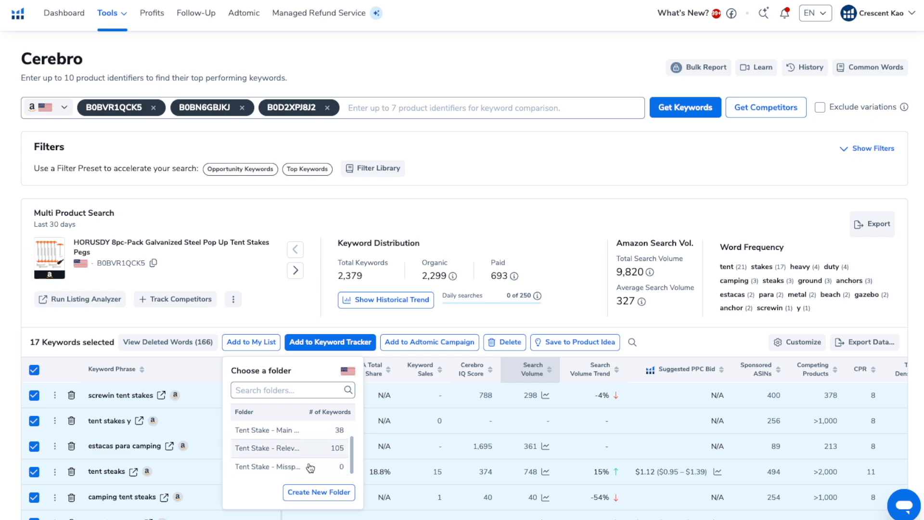
left_click(310, 467)
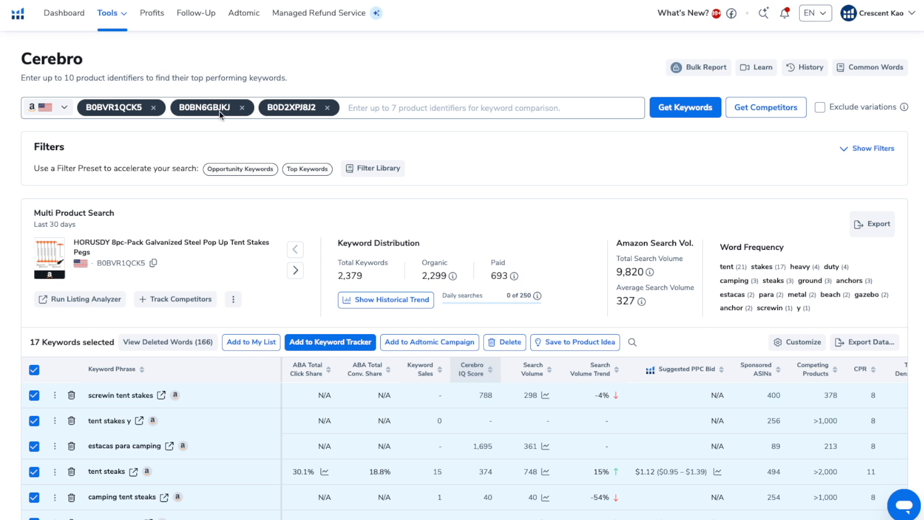
Sort the "Tent Stake - Main Keywords" folder in My List by descending search volume and highlight the top keyword.
left_click(125, 17)
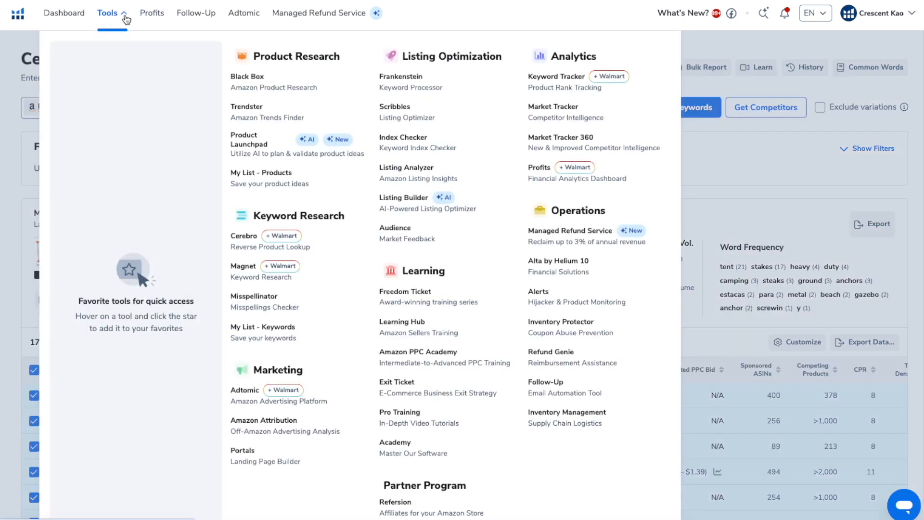
left_click(279, 331)
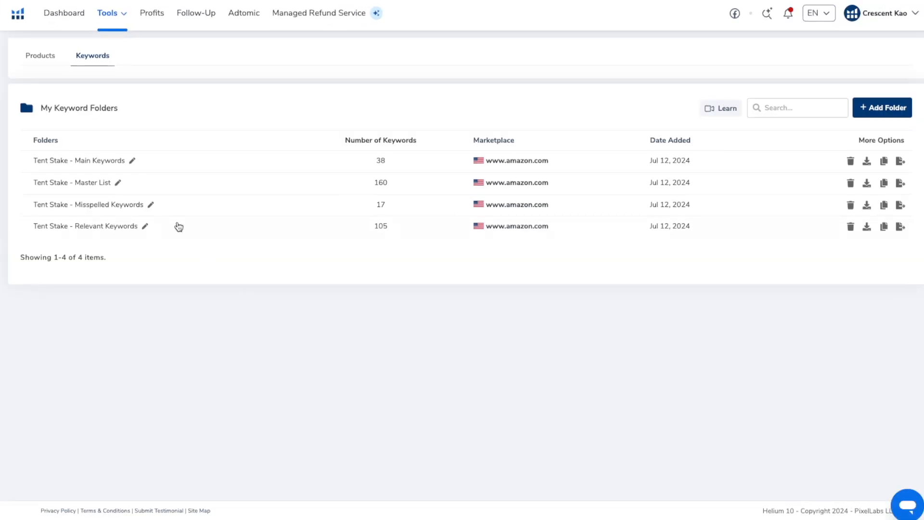
left_click(103, 164)
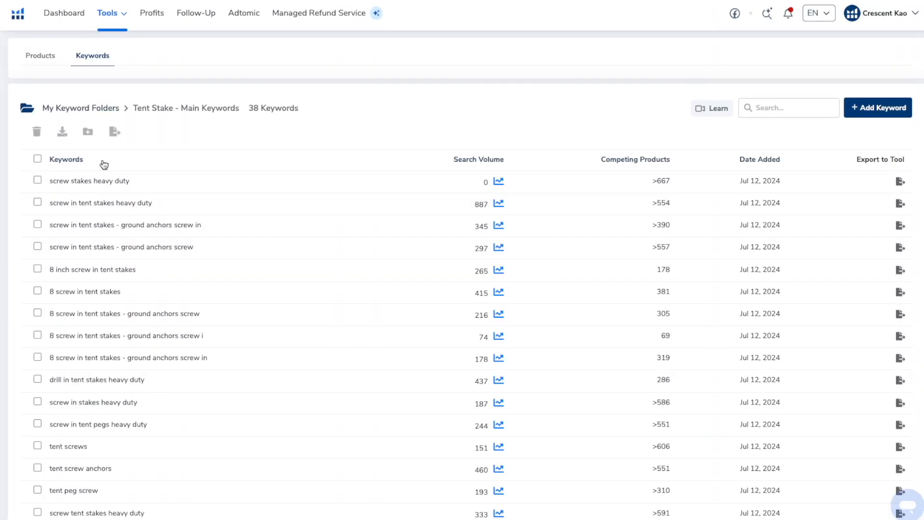
left_click(466, 161)
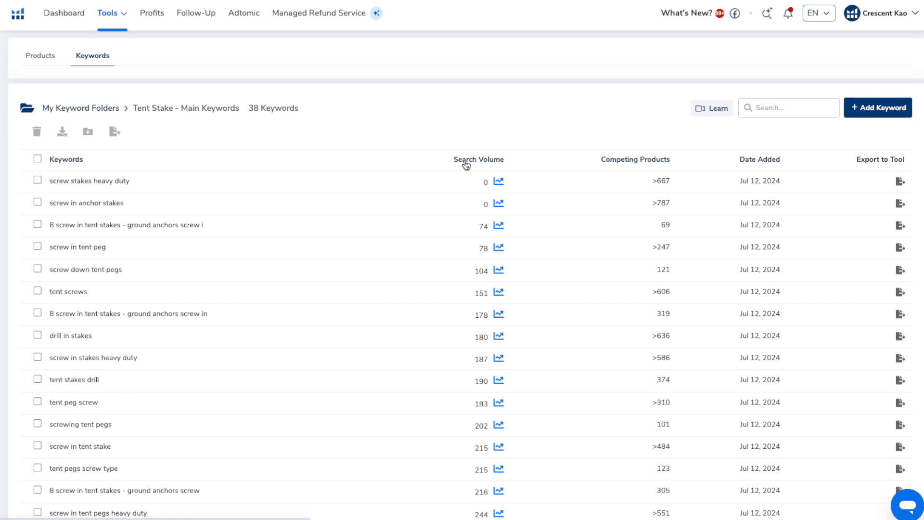
left_click(466, 162)
left_click_drag(114, 181, 54, 183)
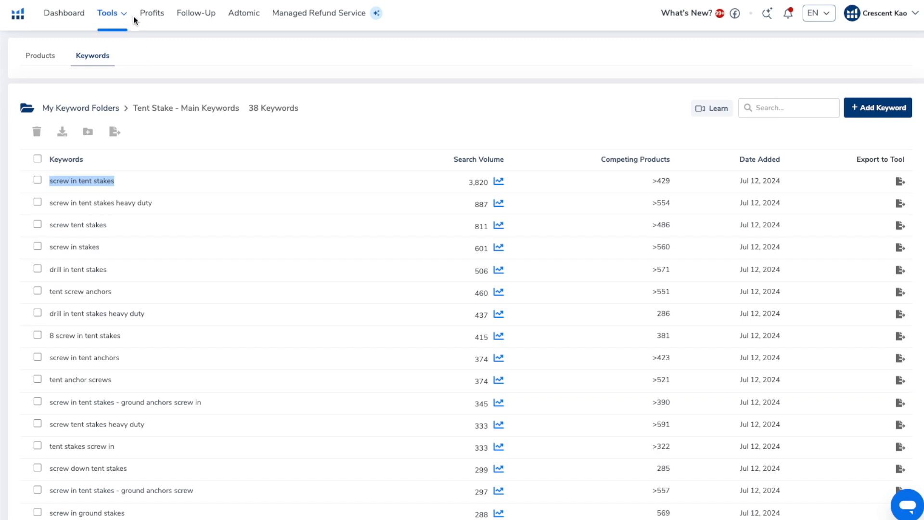
Search Magnet for keyword suggestions related to "screw in tent stakes".
left_click(124, 14)
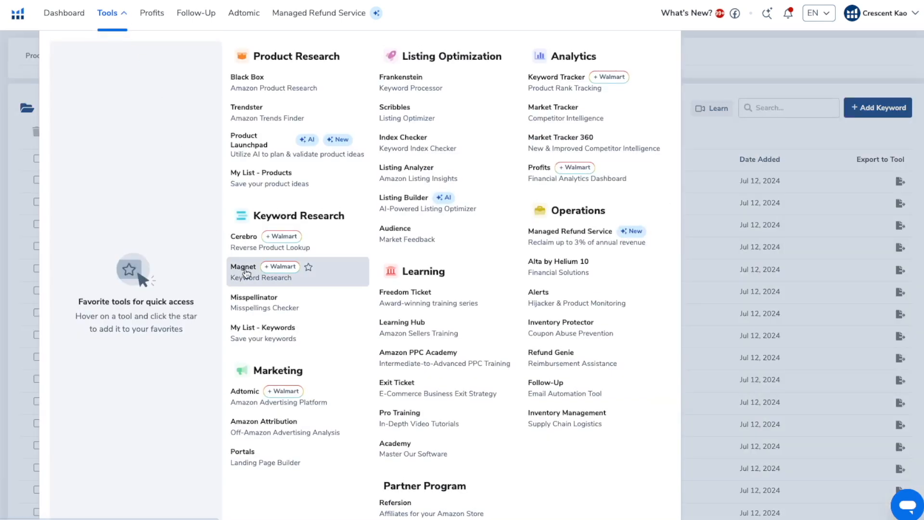
left_click(245, 268)
left_click(184, 135)
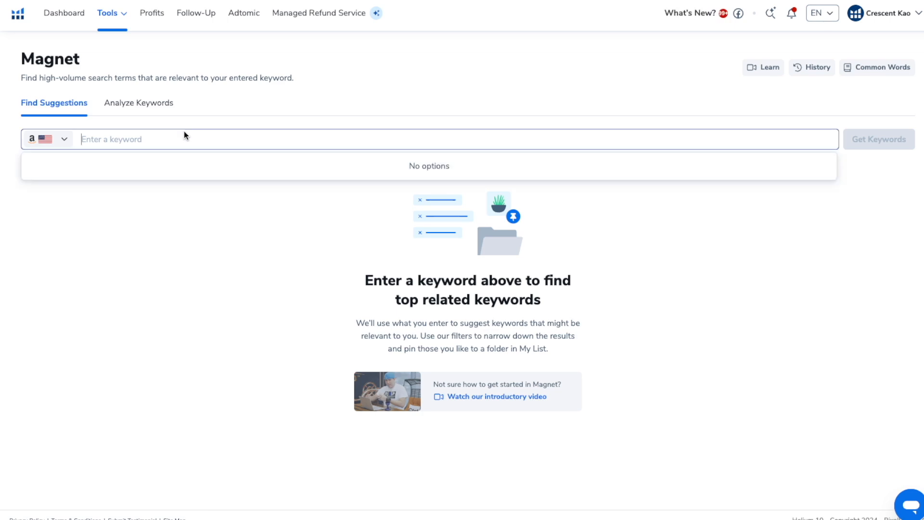
type("screw in tent stakes")
key("Return")
left_click(892, 140)
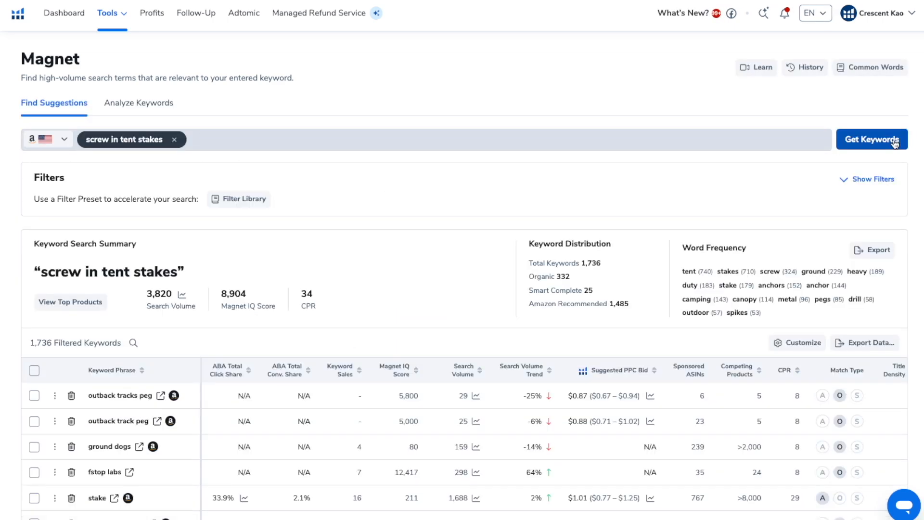
Filter the Magnet results to the Organic match type.
left_click(861, 179)
left_click(527, 294)
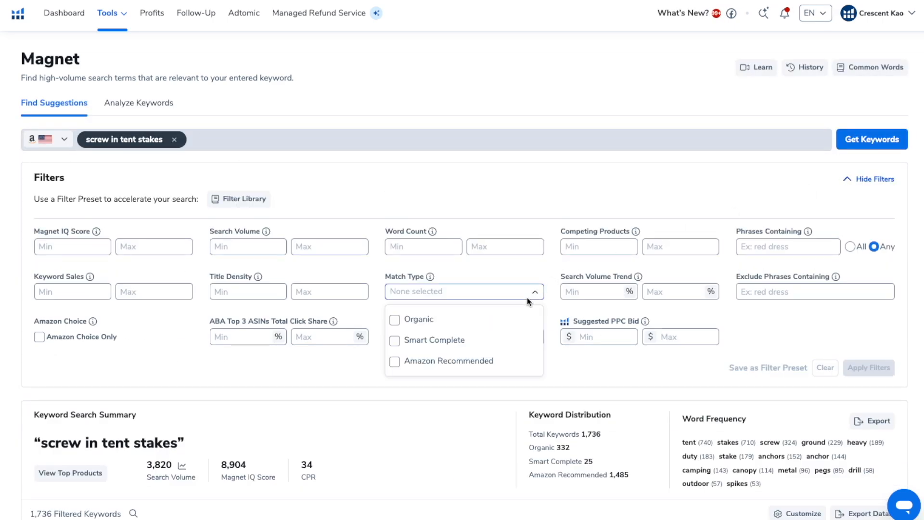
left_click(423, 319)
left_click(868, 368)
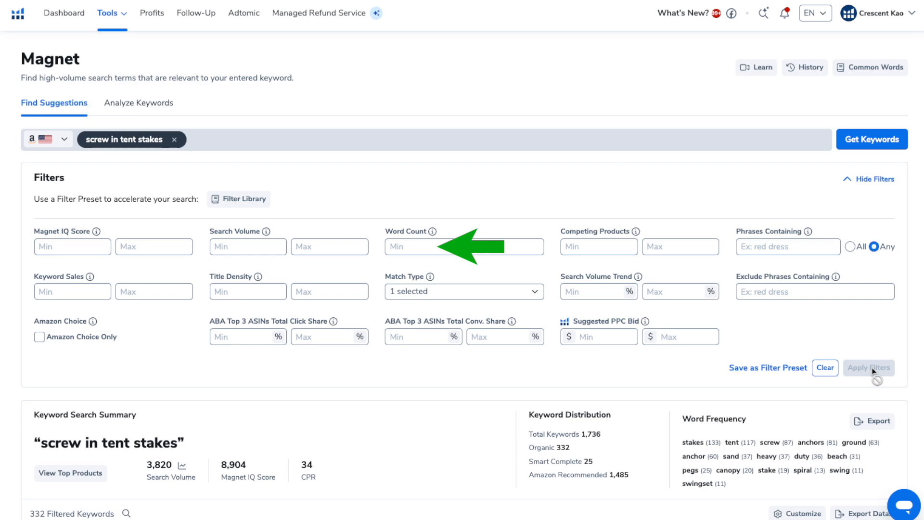
Select the irrelevant keywords from "outback tracks peg" through the "ground puppy" screw keyword in the filtered results.
scroll(871, 367, "down", 4)
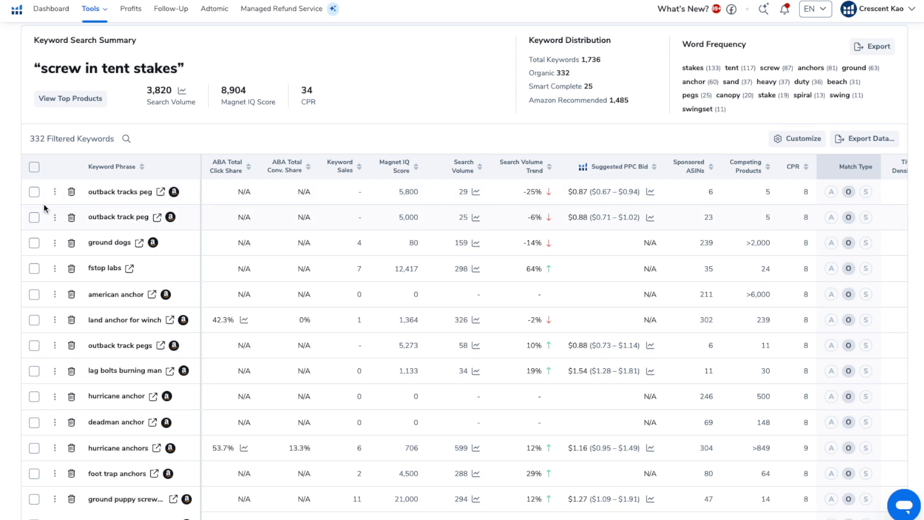
left_click(32, 193)
left_click(33, 217)
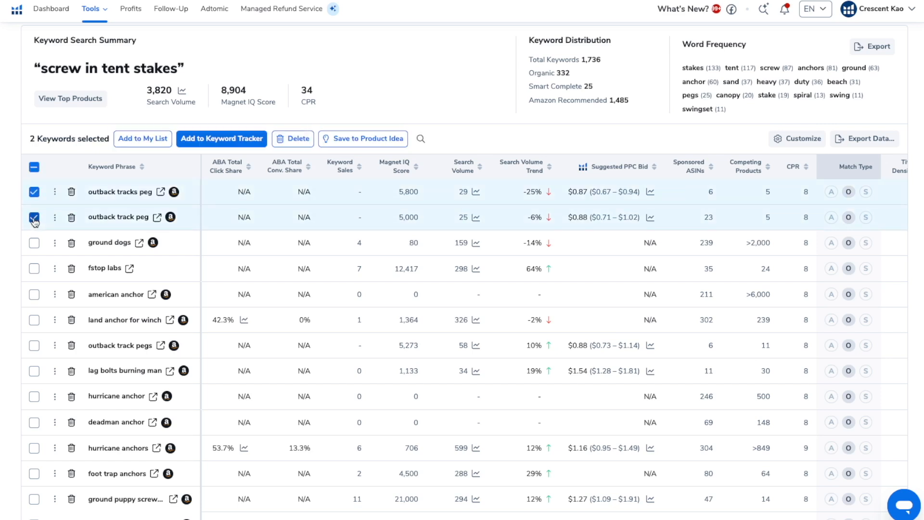
left_click(34, 296)
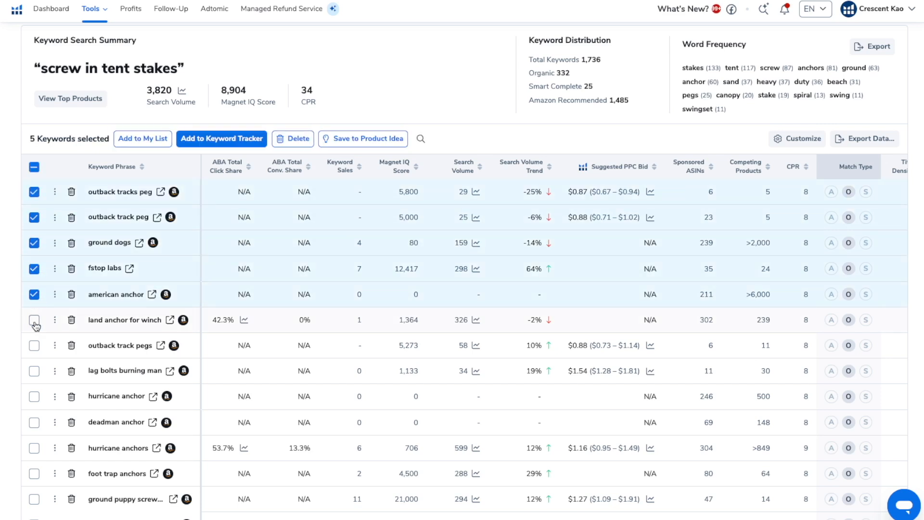
left_click(34, 372)
left_click(34, 398)
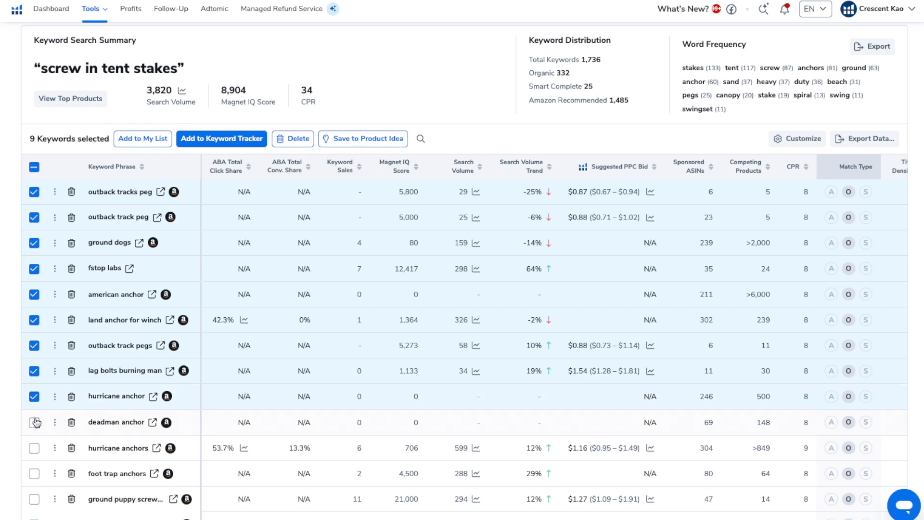
left_click(34, 422)
left_click(35, 474)
left_click(34, 499)
Add "beach blanket stakes" and the other irrelevant keywords to the selection, skipping "t spike" and "twist in anchors", and delete the selected keywords.
scroll(35, 498, "down", 3)
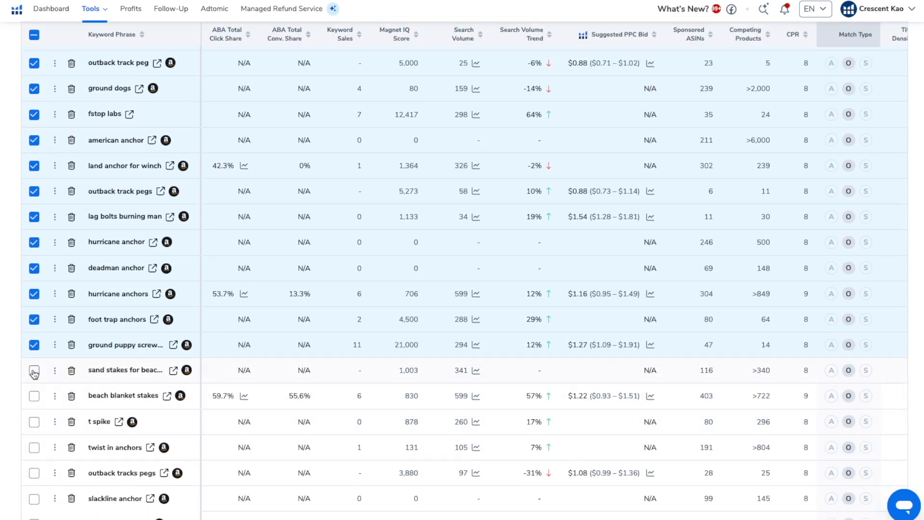
scroll(34, 373, "down", 2)
left_click(34, 291)
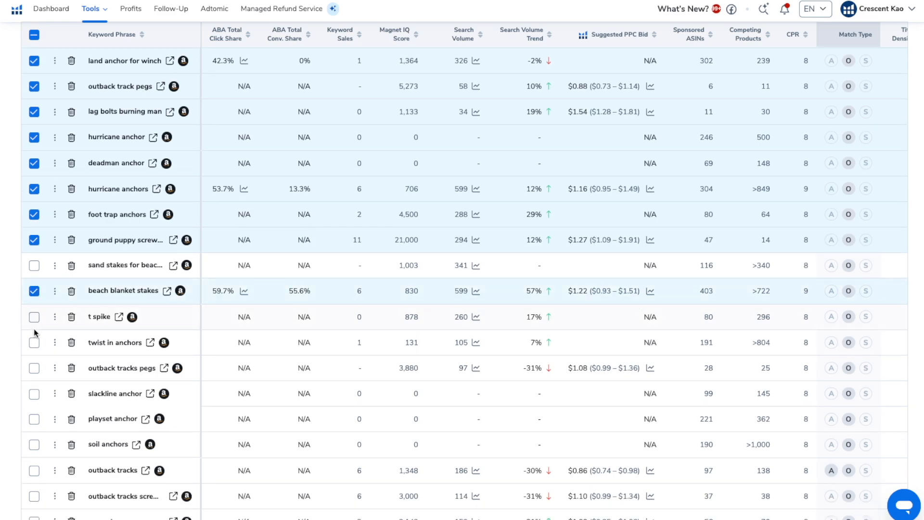
scroll(30, 350, "down", 2)
scroll(31, 351, "up", 8)
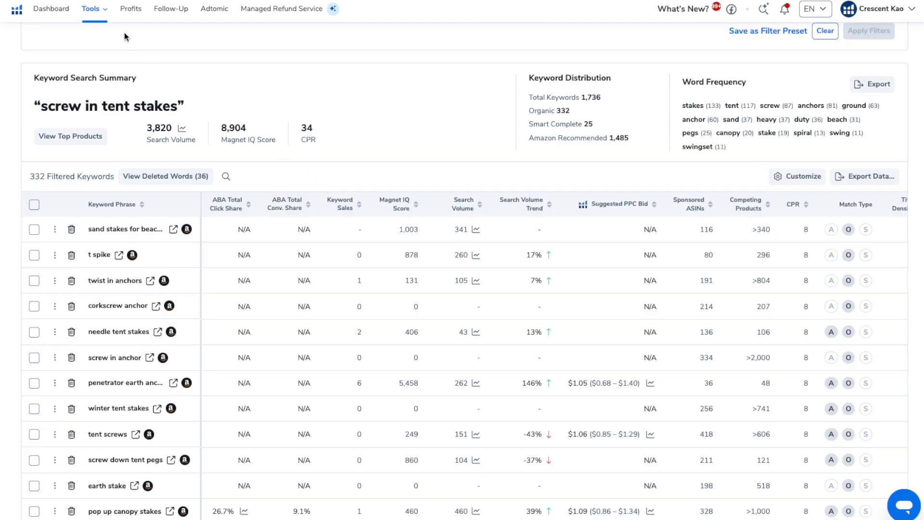
Export all keywords of the "Tent Stake - Master List" folder in My List to a file in Downloads.
left_click(92, 10)
left_click(266, 323)
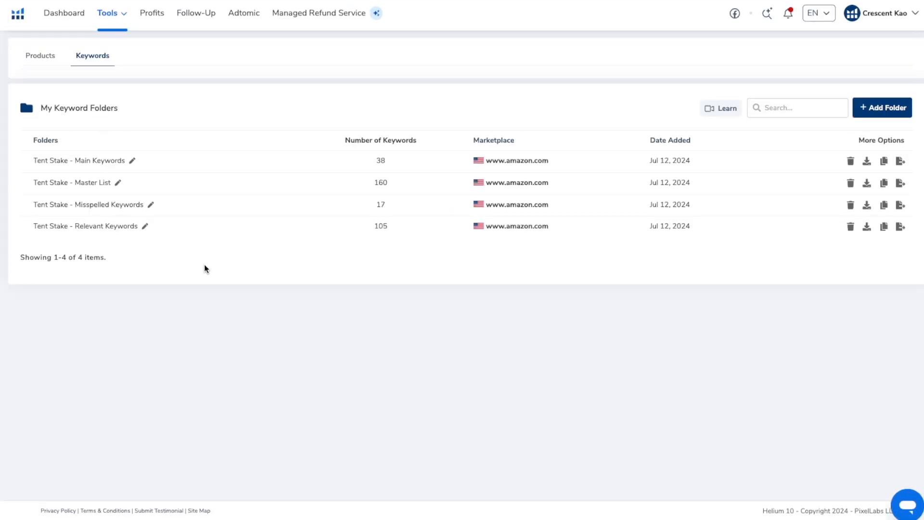
left_click(96, 184)
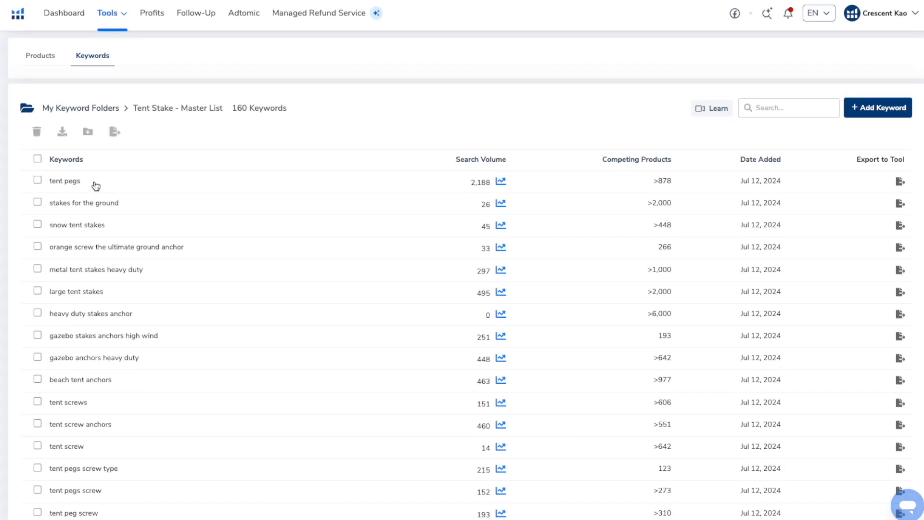
left_click(37, 159)
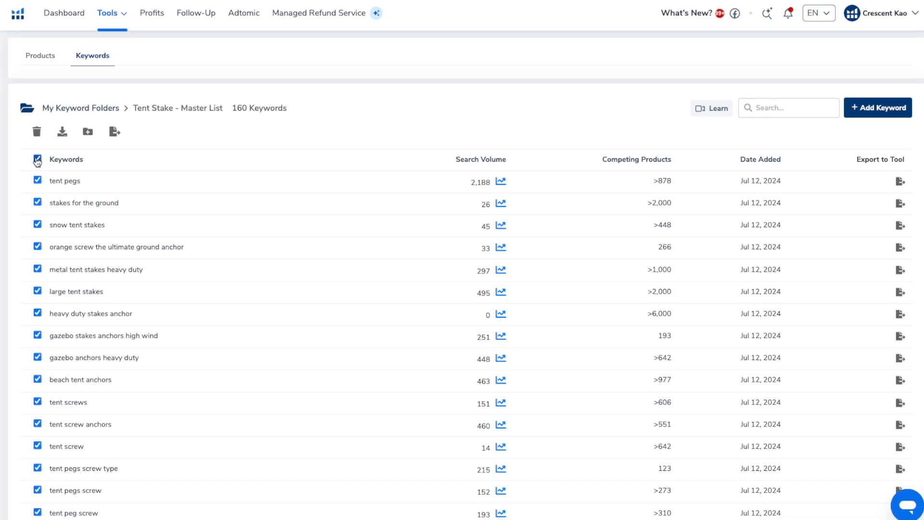
left_click(66, 136)
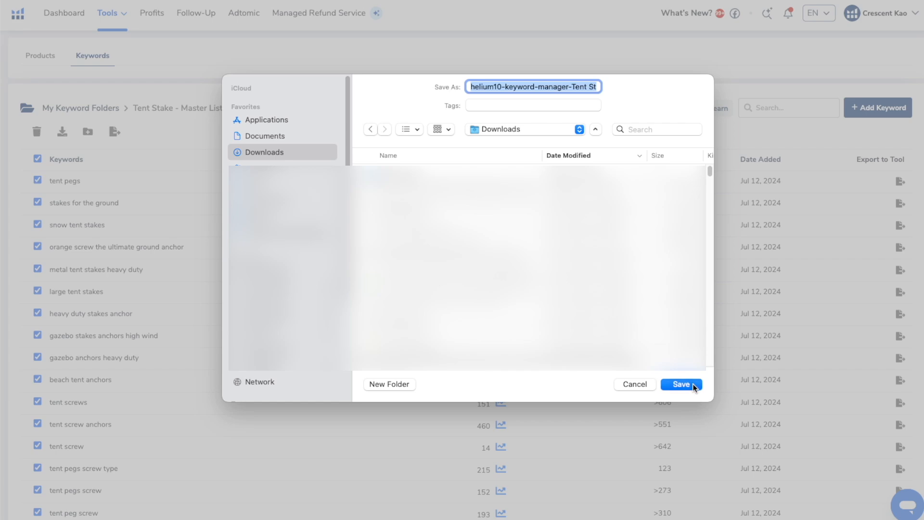
left_click(680, 384)
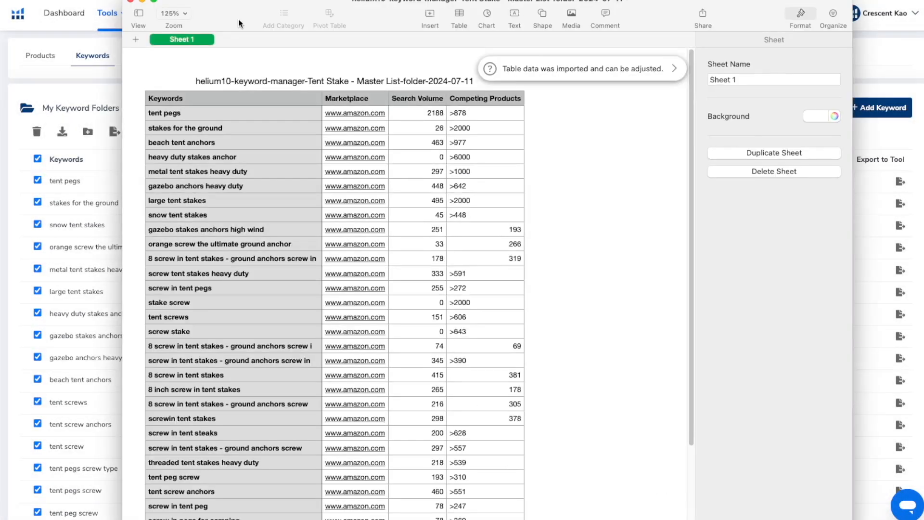
Copy the Keywords column from the exported master list spreadsheet and return to the browser.
left_click(218, 111)
scroll(218, 112, "down", 5)
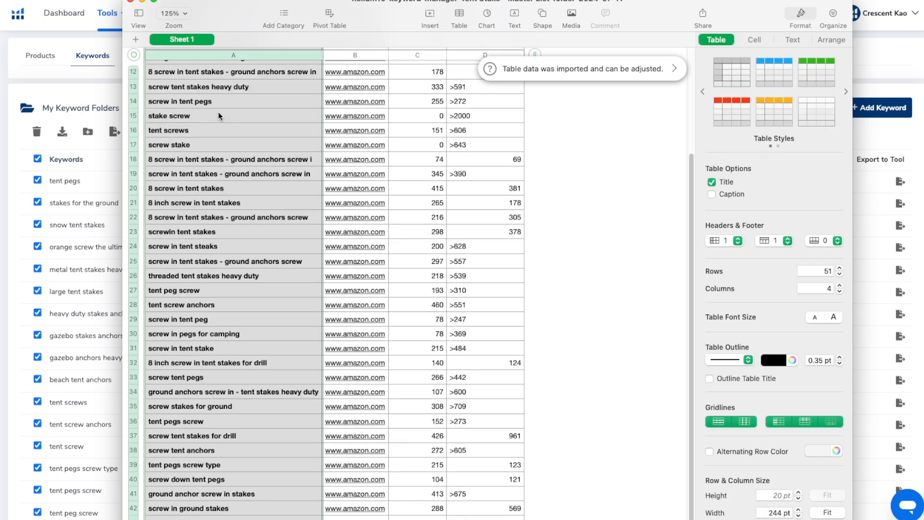
right_click(218, 113)
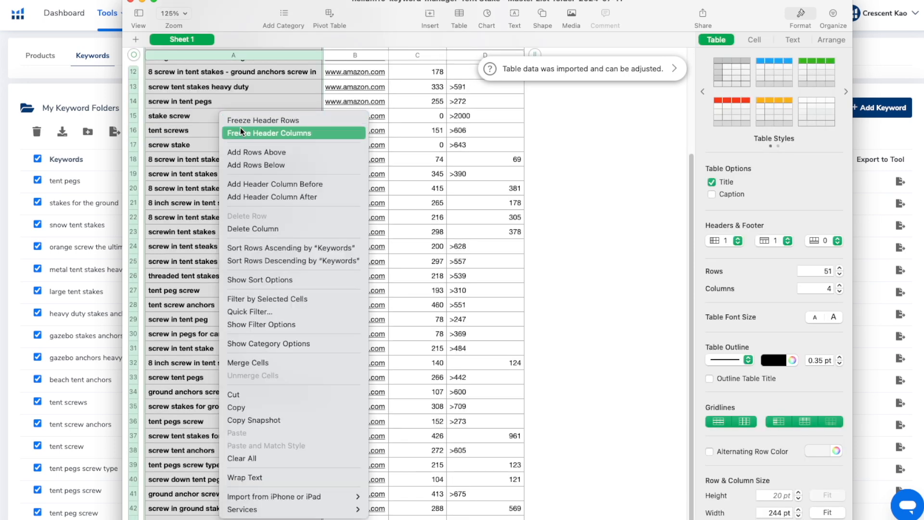
left_click(260, 410)
left_click(67, 2)
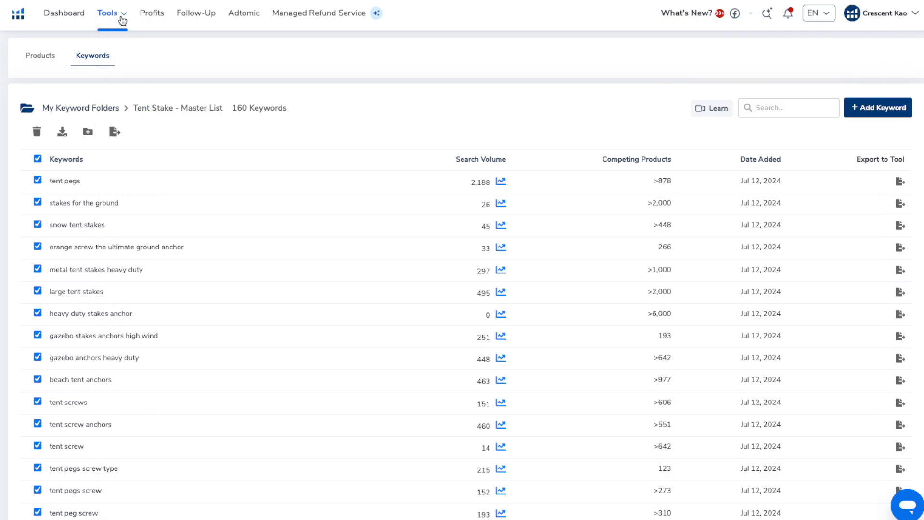
Paste the copied keywords into Misspellinator and prepare them with common words filtered.
mouse_move(123, 19)
left_click(255, 303)
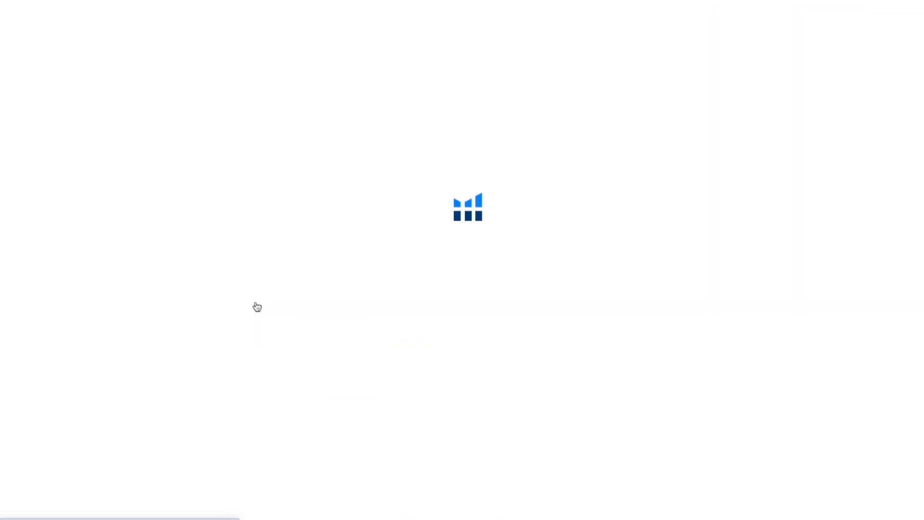
key("super+v")
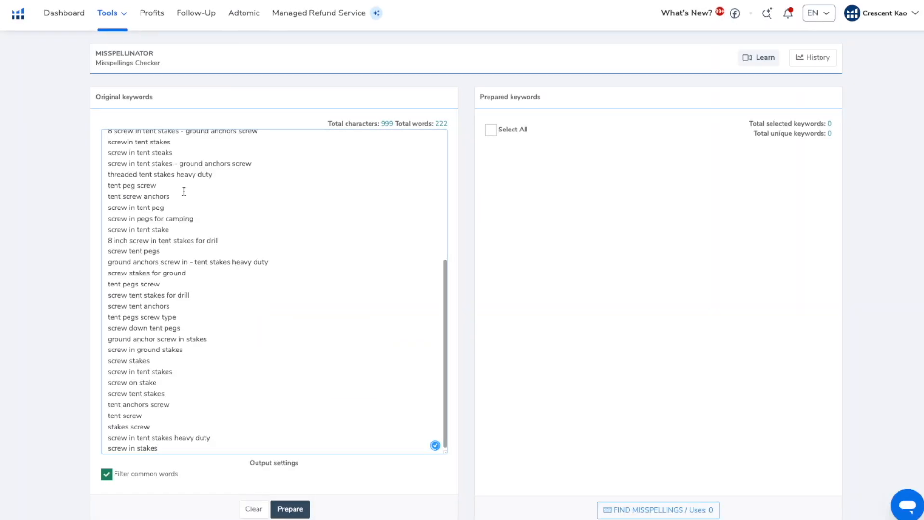
left_click(291, 510)
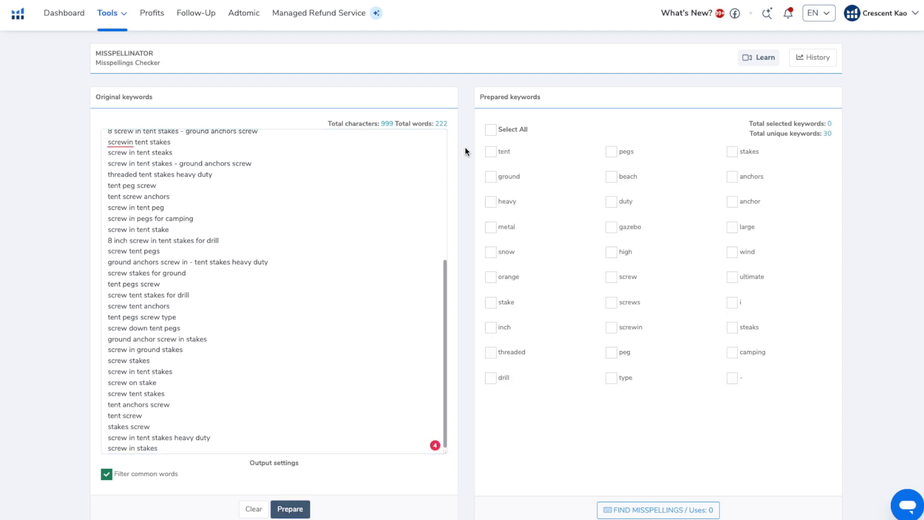
Find misspellings for all prepared keywords and close the completion message.
left_click(495, 130)
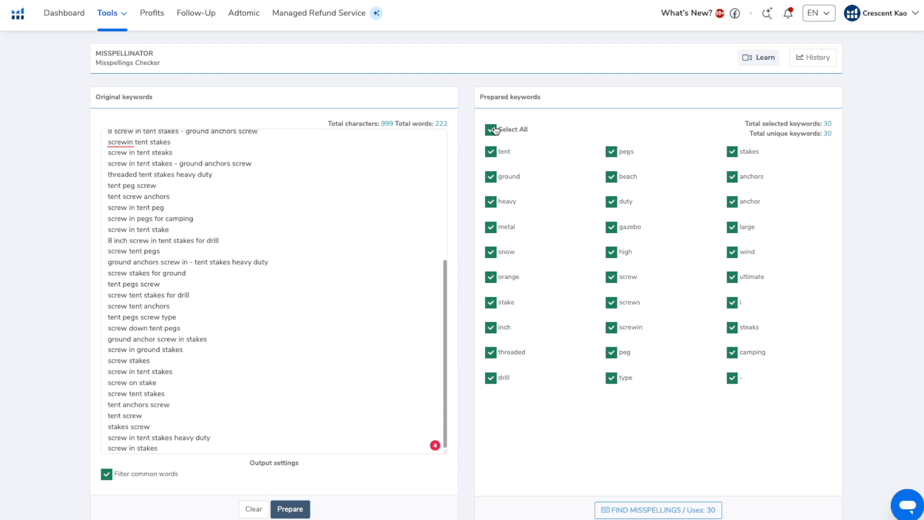
left_click(673, 510)
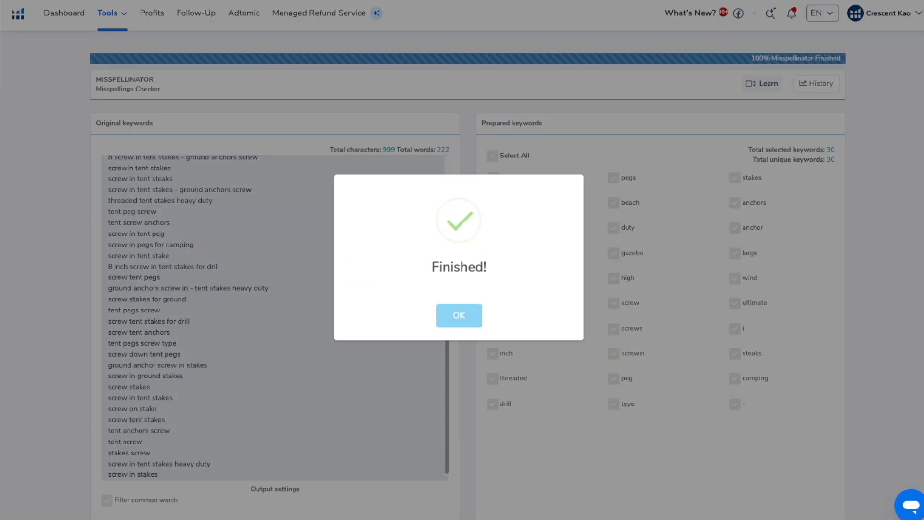
left_click(458, 311)
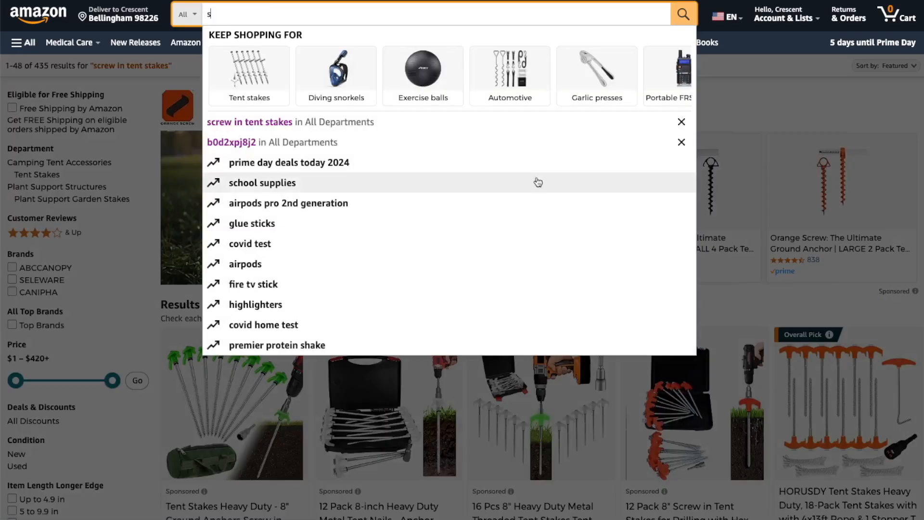
Enter the misspelled phrase "screw in tent steakes" in the Amazon search to check how it is handled.
type("crew in ten")
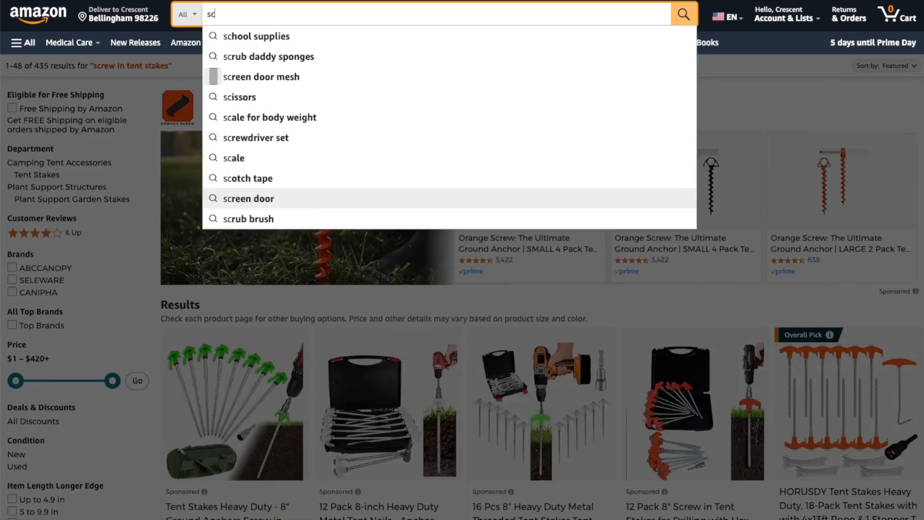
type("t steakes")
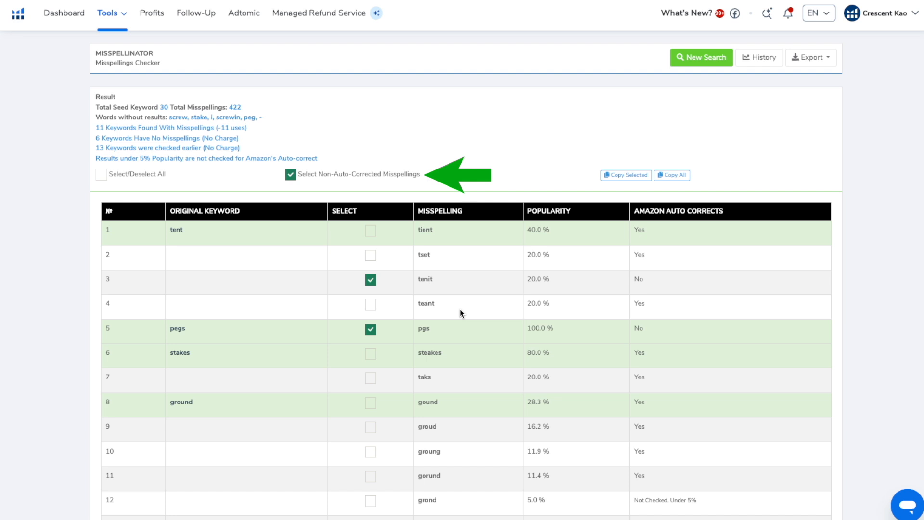
Export the selected non-auto-corrected misspellings from Misspellinator as a CSV and open the exported file.
left_click(833, 57)
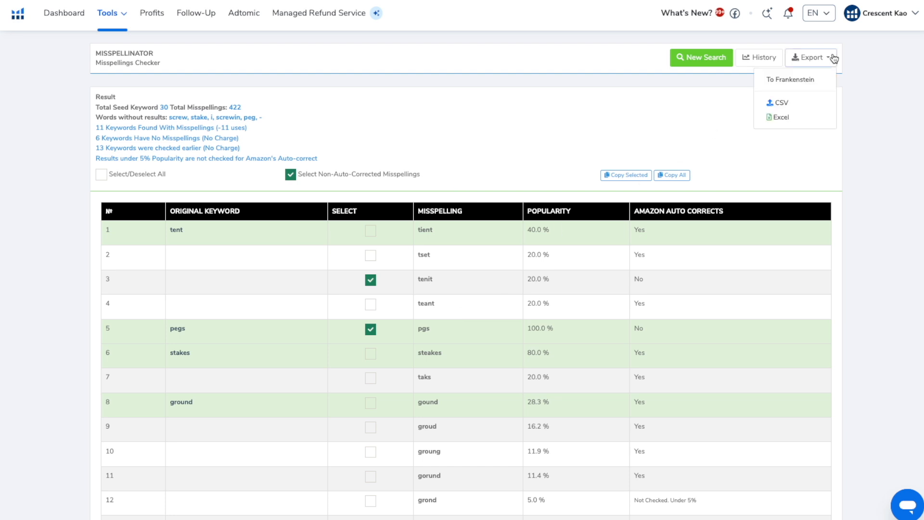
left_click(783, 104)
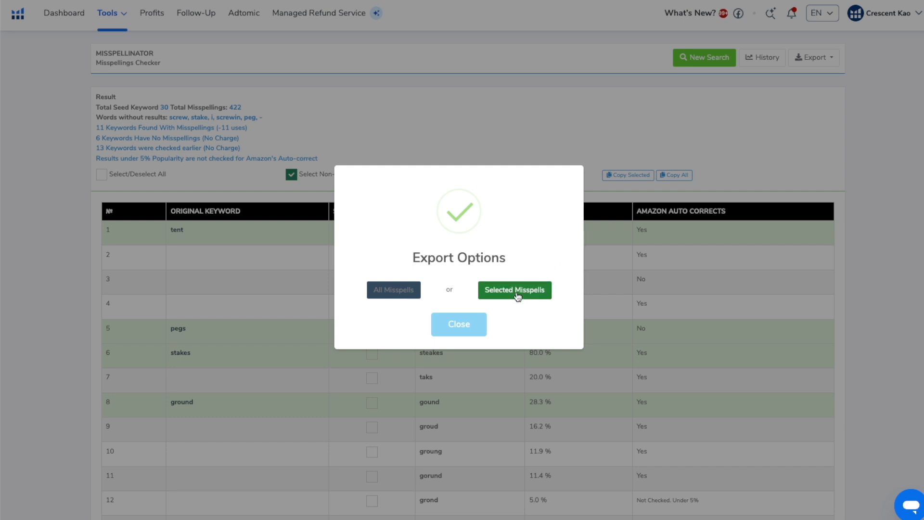
left_click(515, 290)
left_click(680, 384)
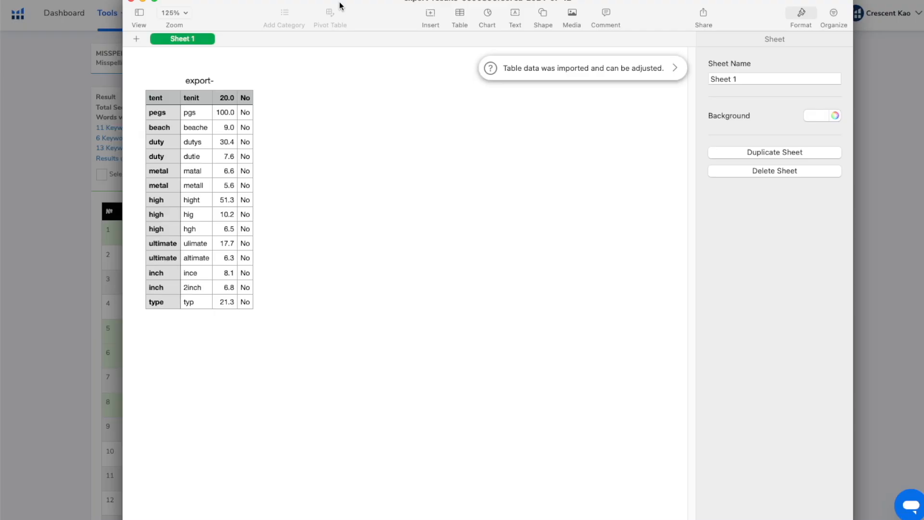
Delete the original keyword column from the exported table and select all misspellings from "tenit" to "typ".
left_click(158, 98)
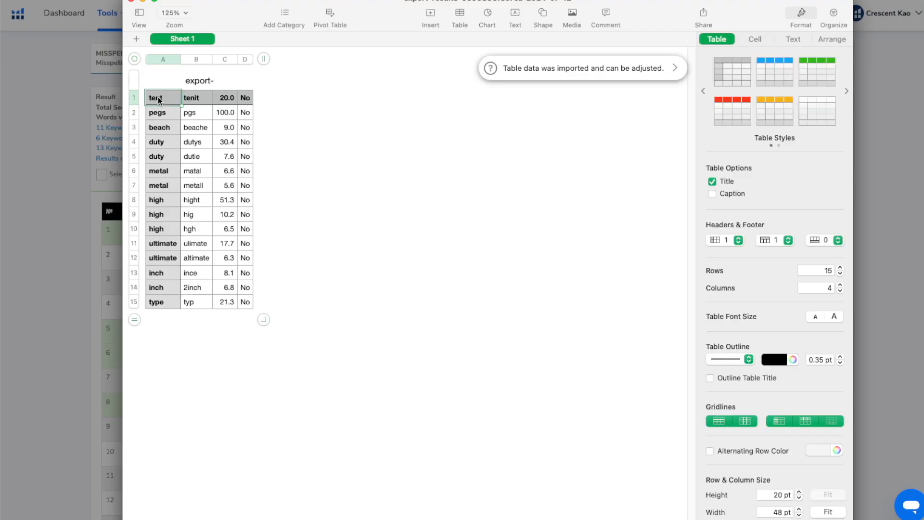
left_click(161, 59)
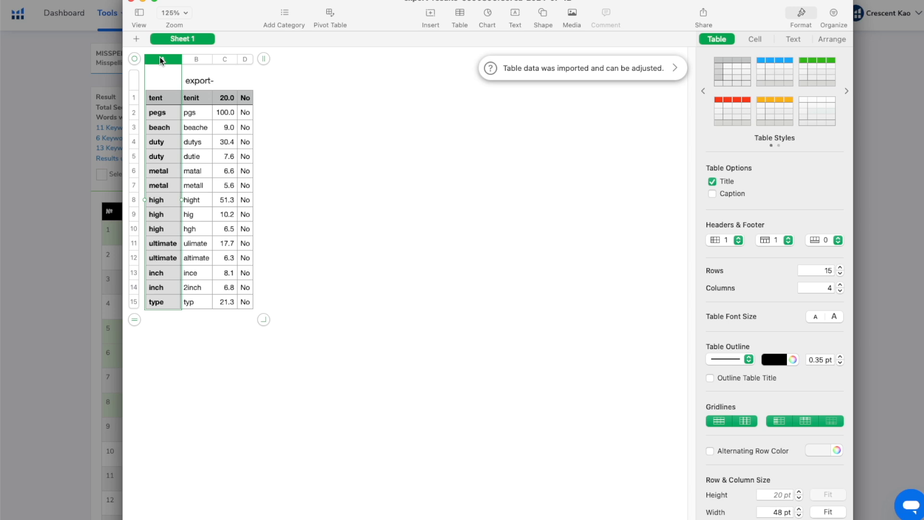
right_click(161, 59)
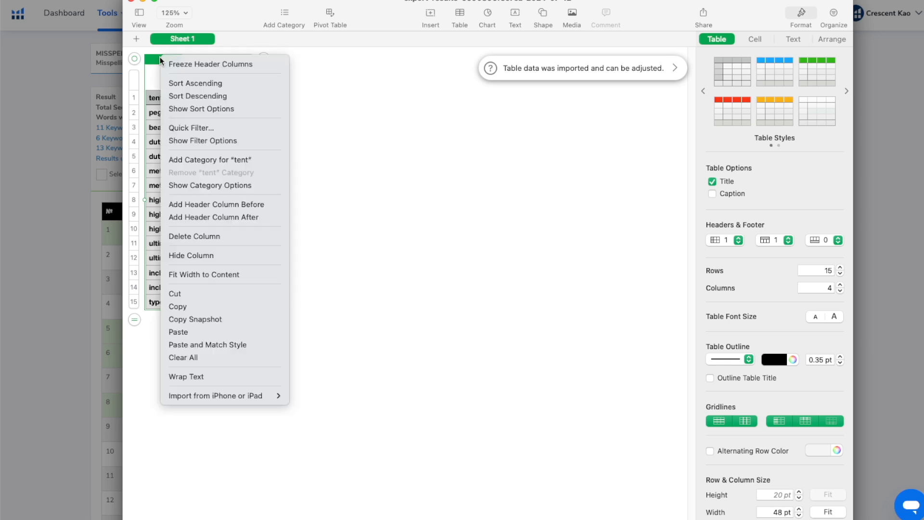
left_click(185, 238)
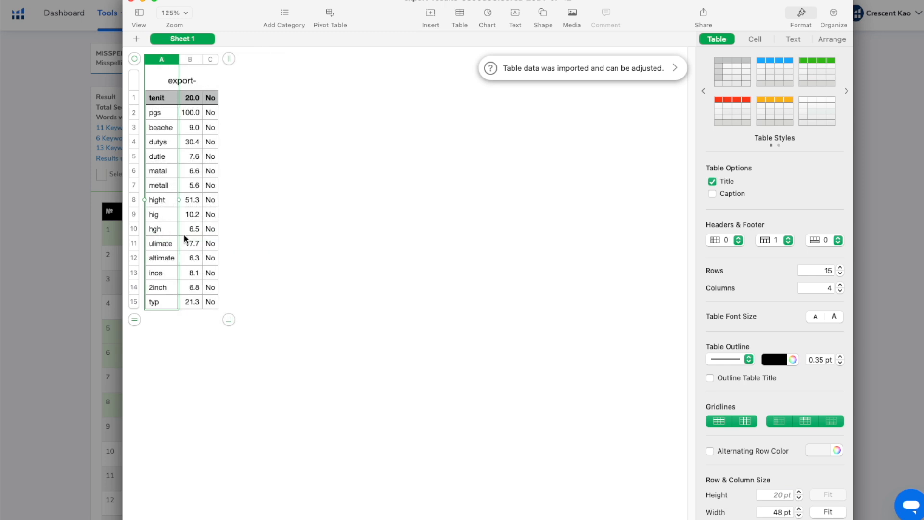
left_click(160, 98)
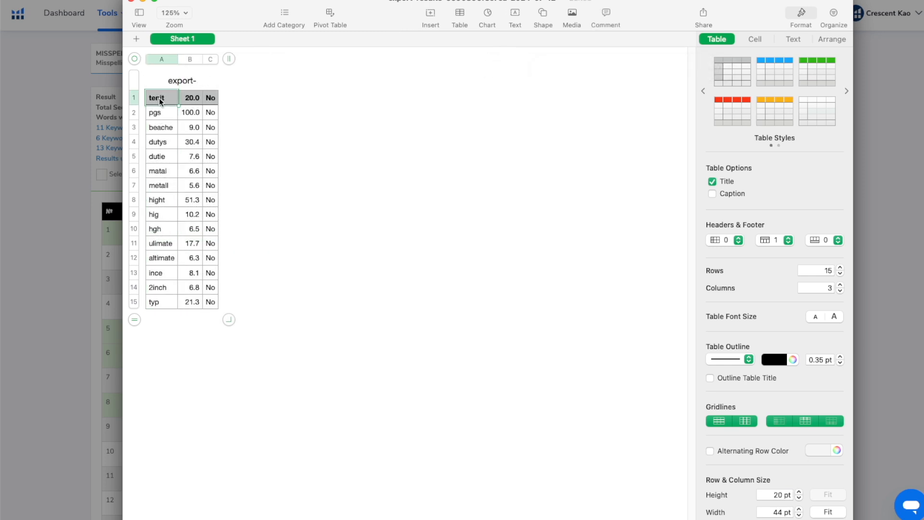
left_click(160, 301, "shift")
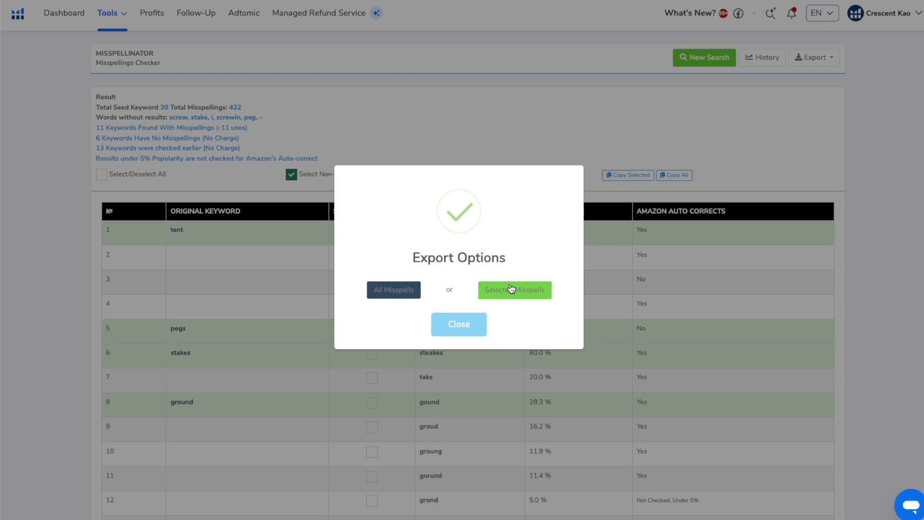
Return to Helium 10, open the "Tent Stake - Misspelled Keywords" folder in My List and bring up its new keyword entry.
left_click(452, 324)
left_click(124, 16)
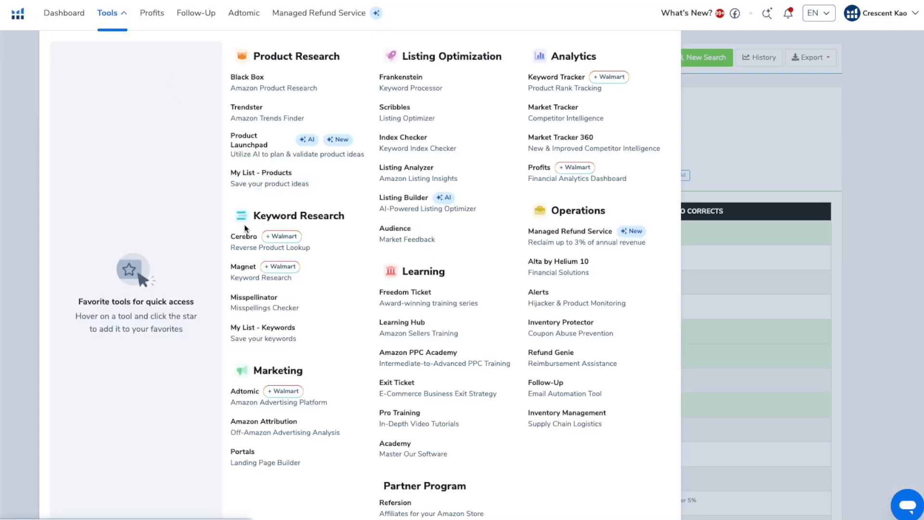
left_click(271, 326)
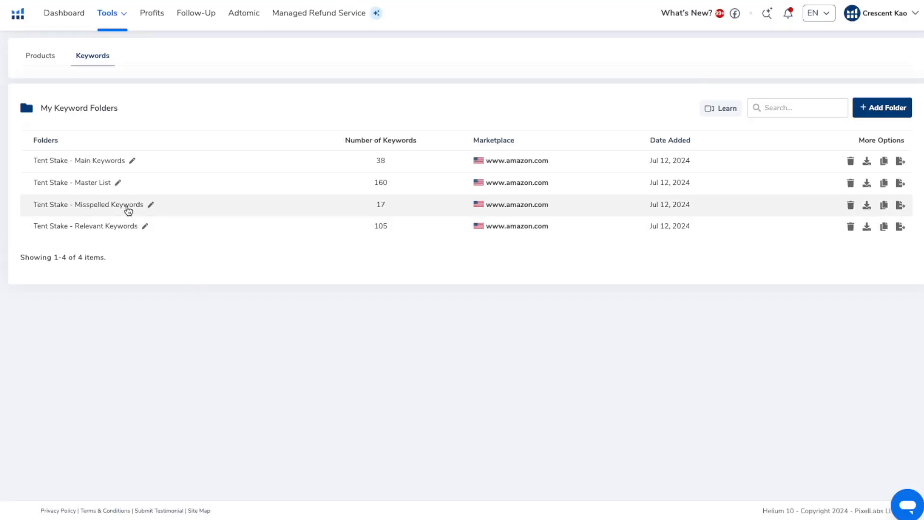
left_click(127, 206)
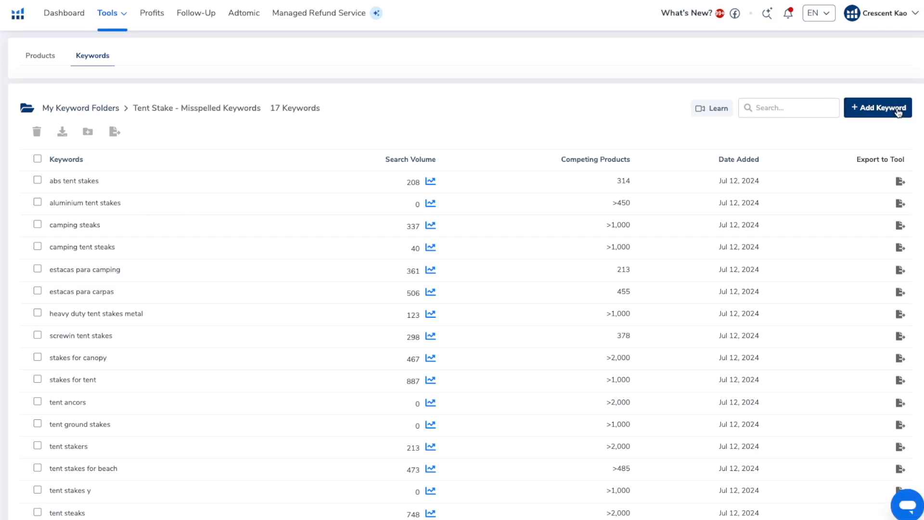
left_click(883, 111)
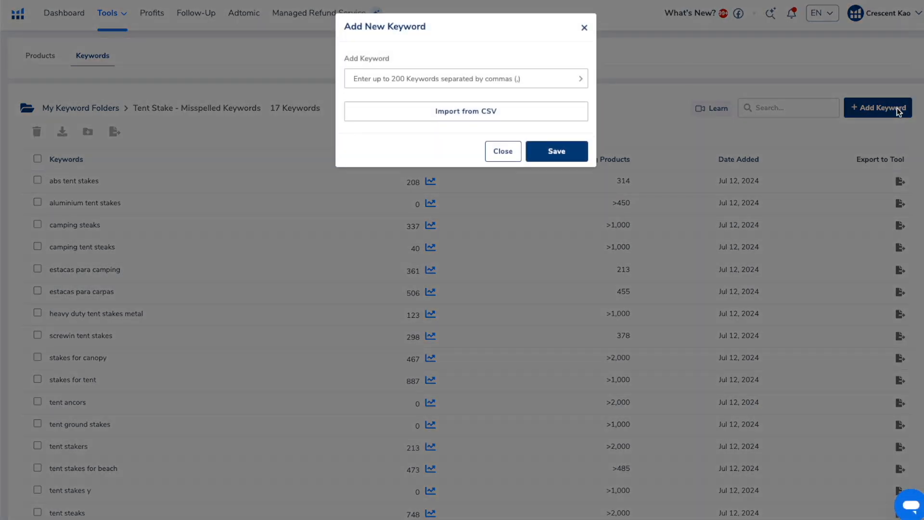
left_click(473, 119)
double_click(368, 80)
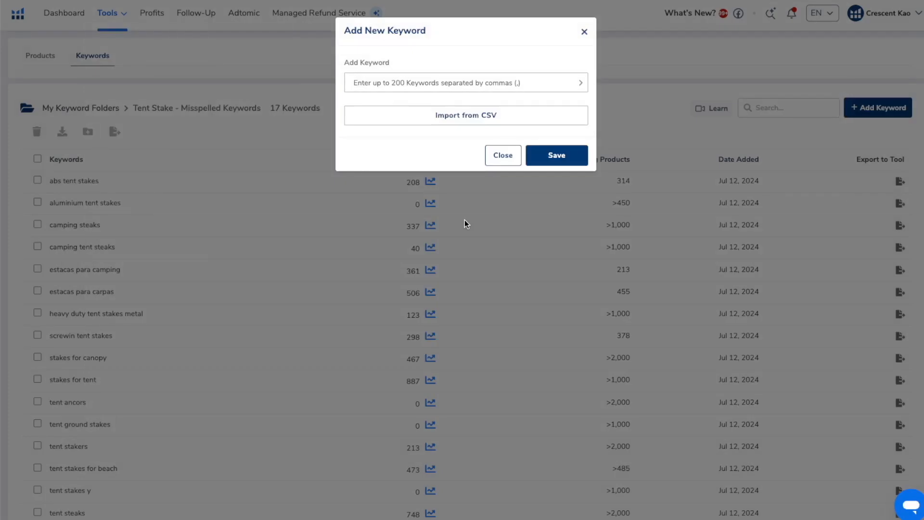
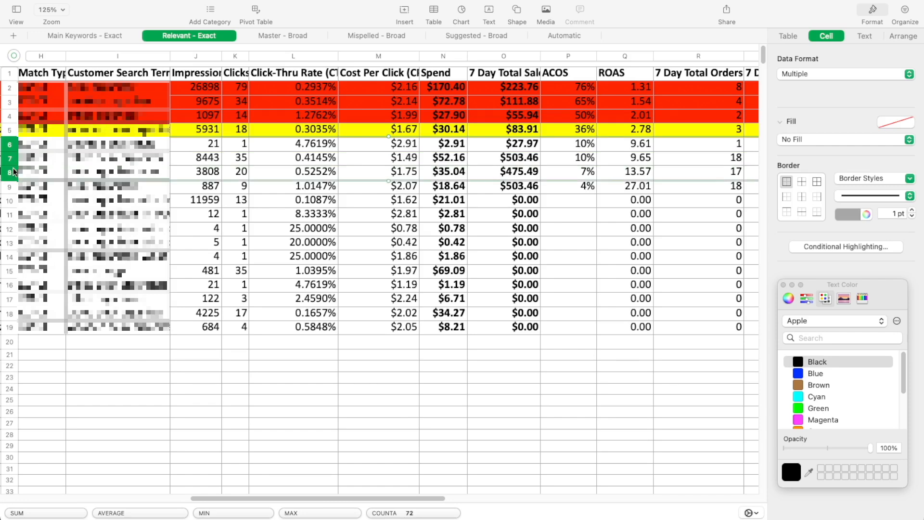
Fill rows 6 to 9 of the "Relevant - Exact" sheet with green.
left_click(847, 140)
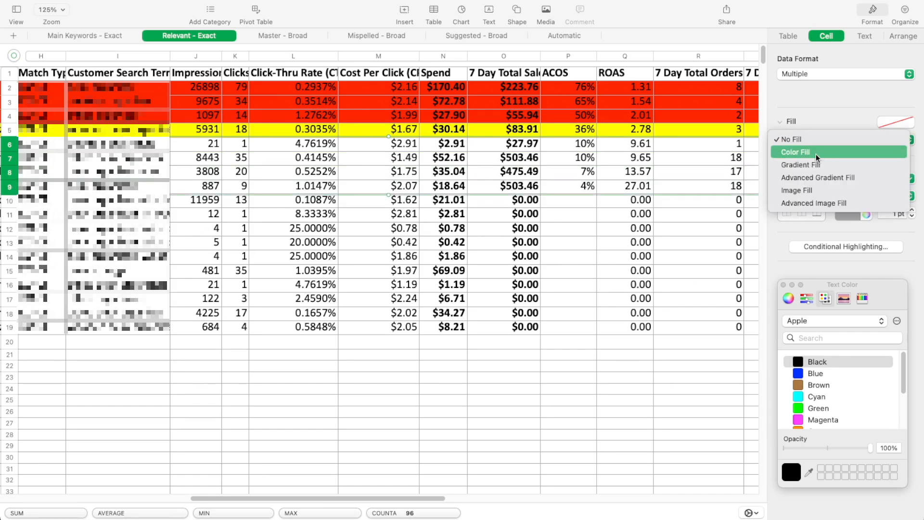
left_click(847, 149)
left_click(798, 366)
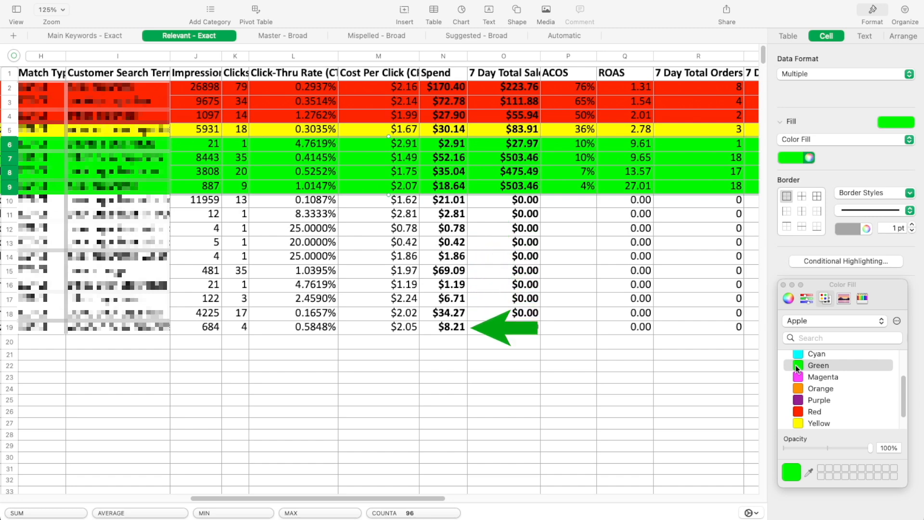
Sort the "Relevant - Exact" table by the Spend column in descending order.
left_click(455, 54)
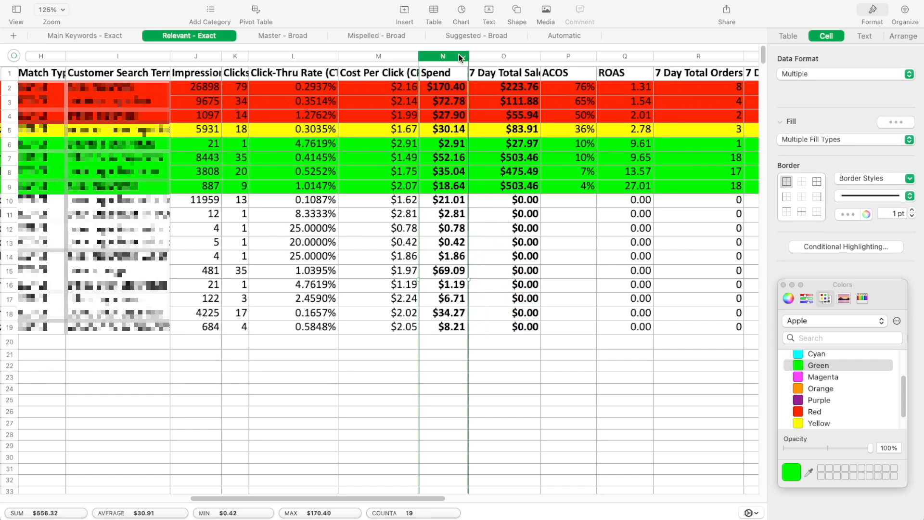
left_click(461, 57)
left_click(473, 99)
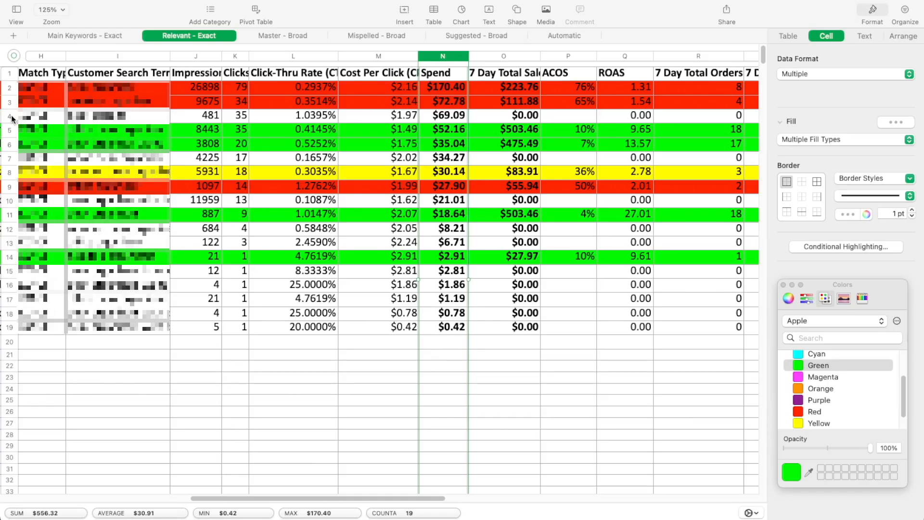
Fill row 4, the zero-sales search term with $69.09 spend, with red.
left_click(11, 117)
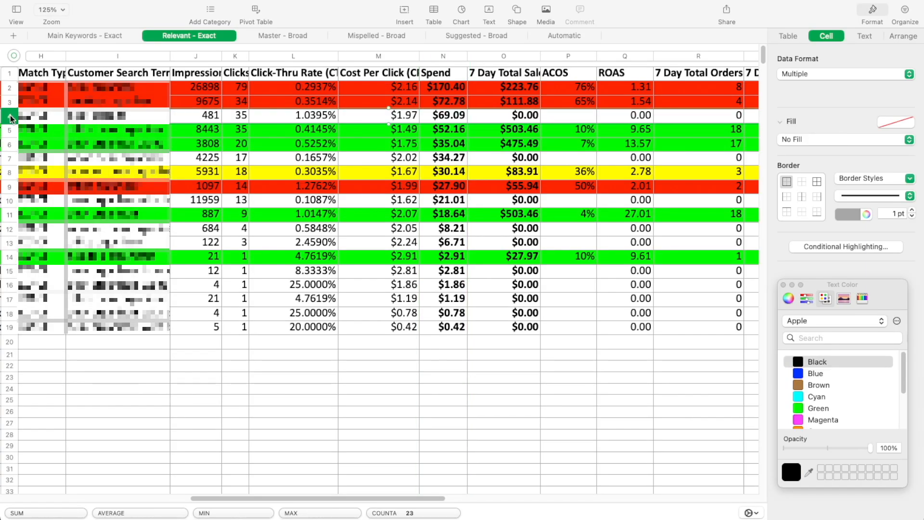
left_click(868, 139)
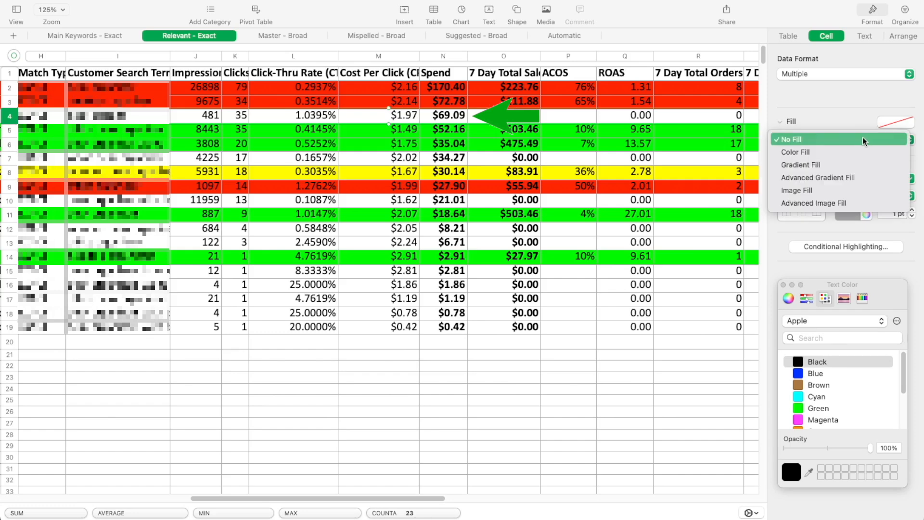
left_click(835, 151)
left_click(832, 383)
scroll(832, 376, "down", 1)
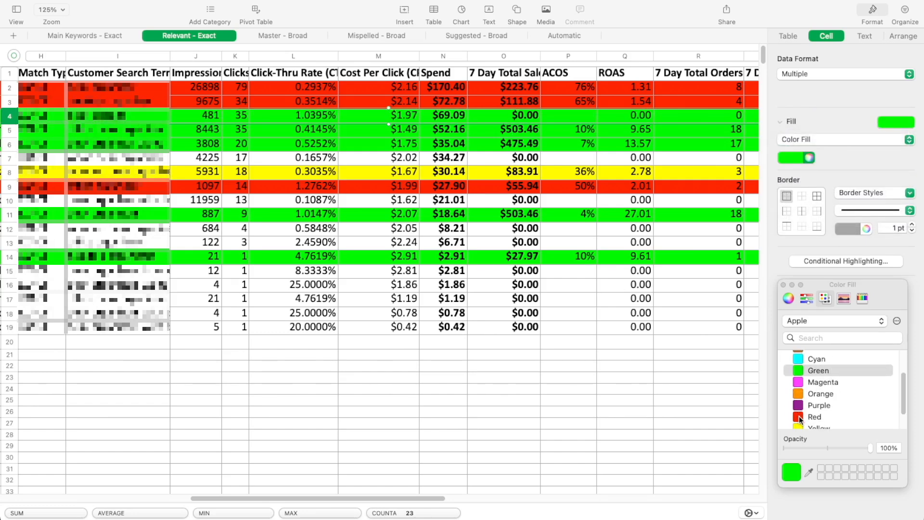
left_click(800, 418)
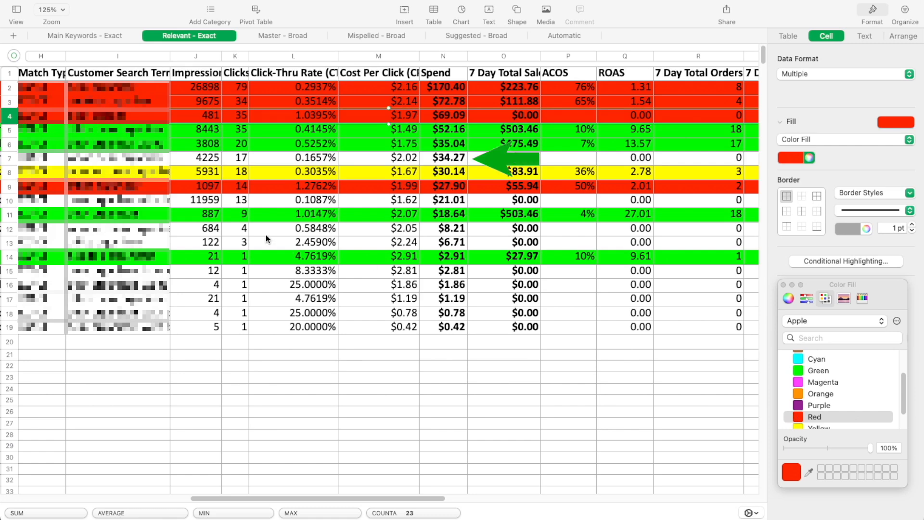
Fill row 7, the zero-sales search term with $34.27 spend, with red.
left_click(11, 159)
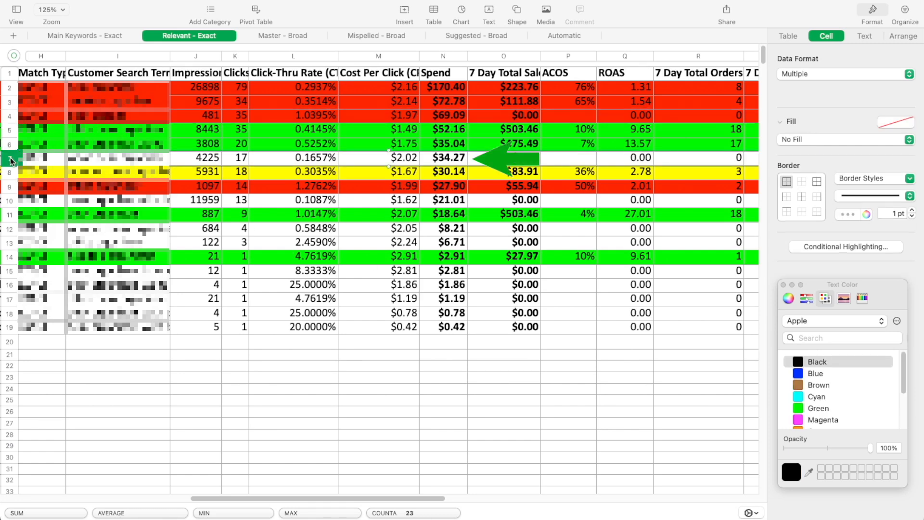
left_click(837, 139)
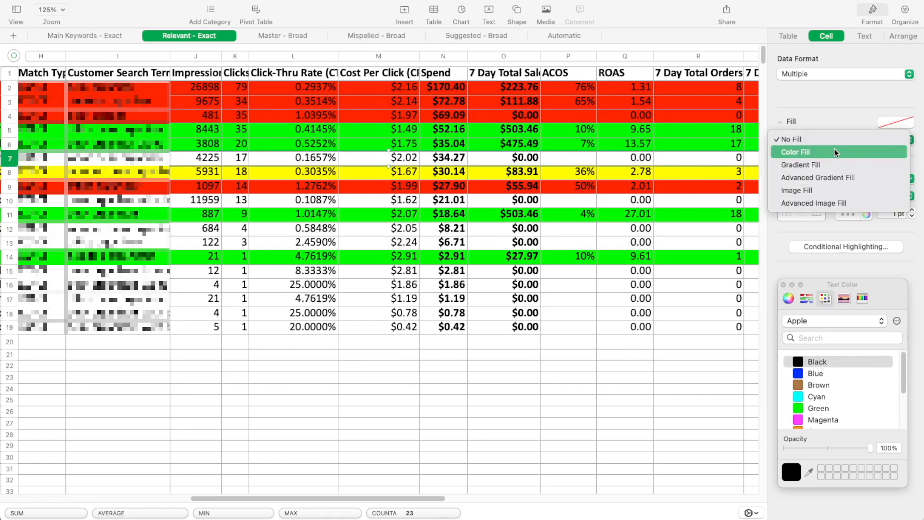
left_click(836, 151)
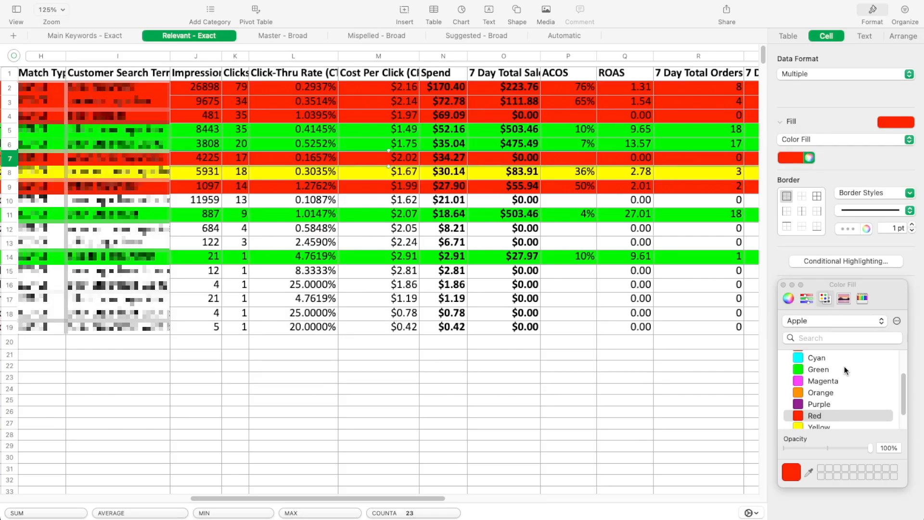
Fill row 10, the zero-sales search term with $21.01 spend, with yellow.
left_click(11, 202)
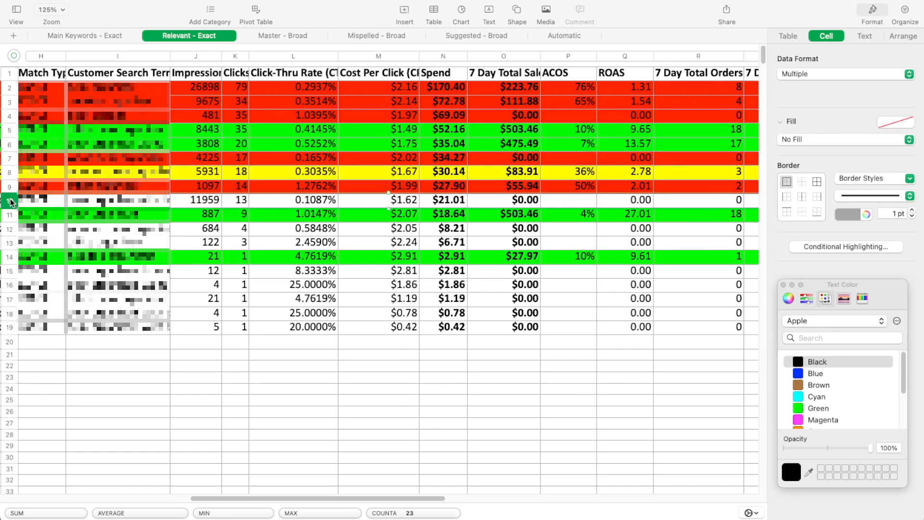
left_click(801, 139)
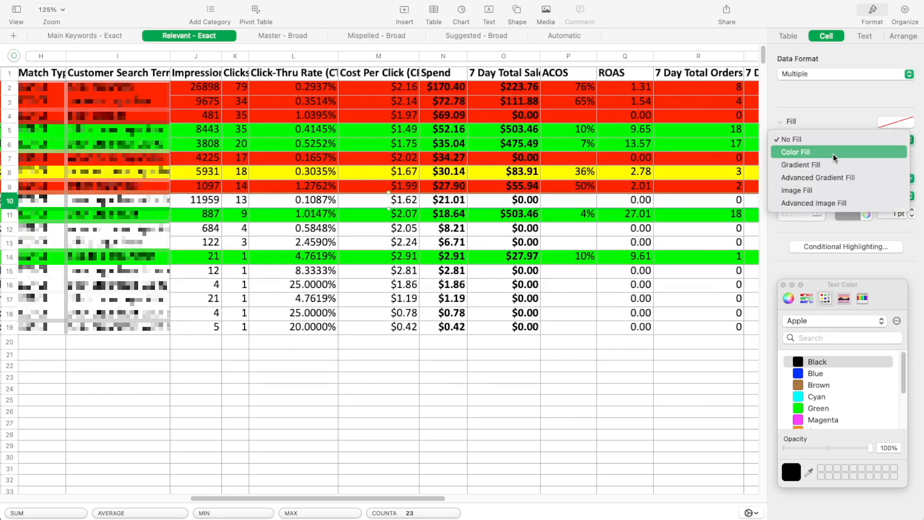
left_click(801, 153)
scroll(816, 418, "down", 2)
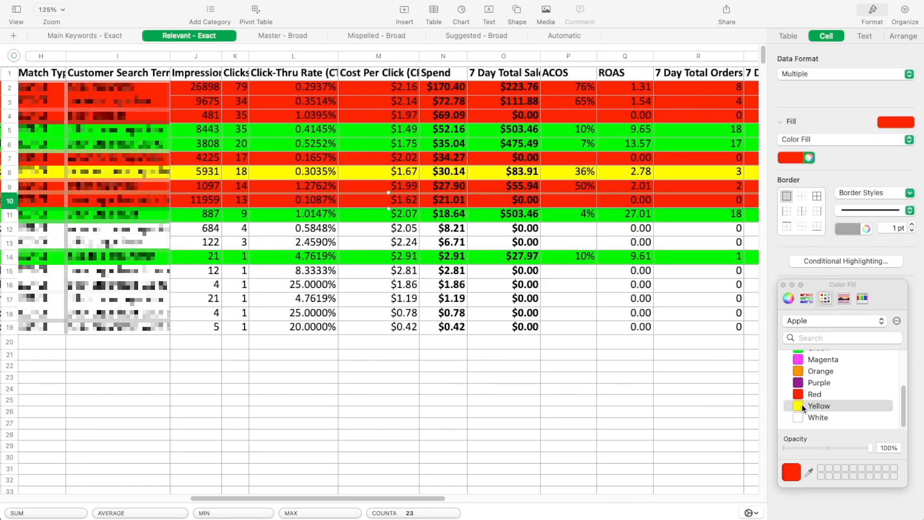
left_click(802, 407)
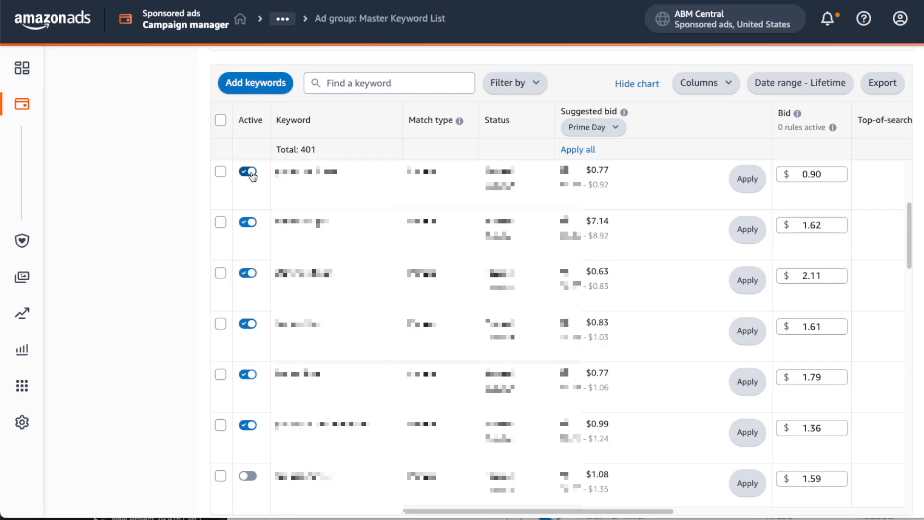
In the Amazon Ads "Master Keyword List" ad group, deactivate the first keyword and add "full face snorkel mask adults" as a negative exact keyword.
left_click(251, 175)
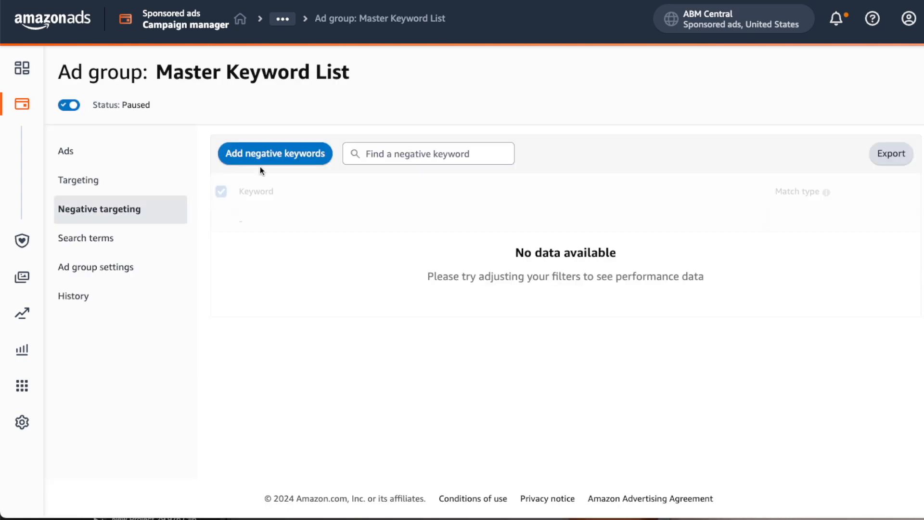
left_click(264, 158)
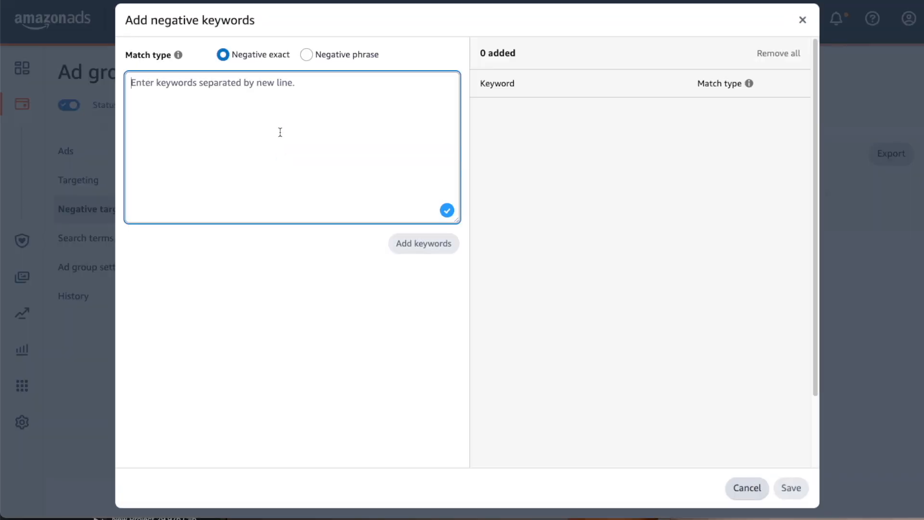
left_click(428, 247)
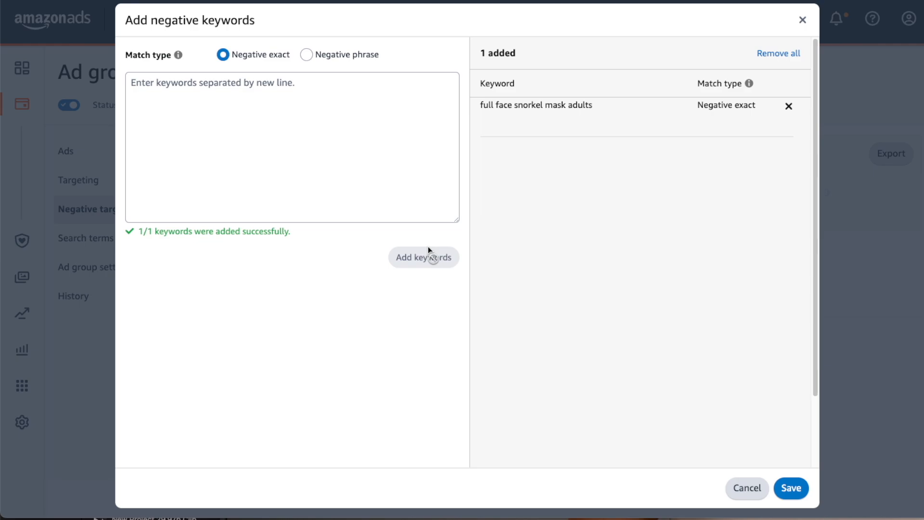